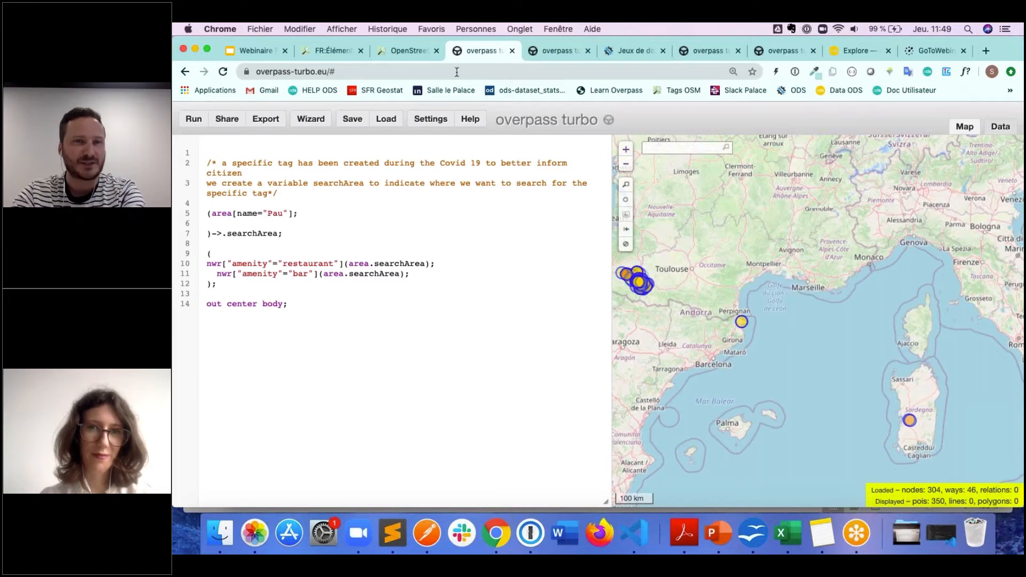
# Switch to OpenStreetMap, search for "pau" and open the city boundary of Pau, Pyrénées-Atlantiques.
pyautogui.click(414, 50)
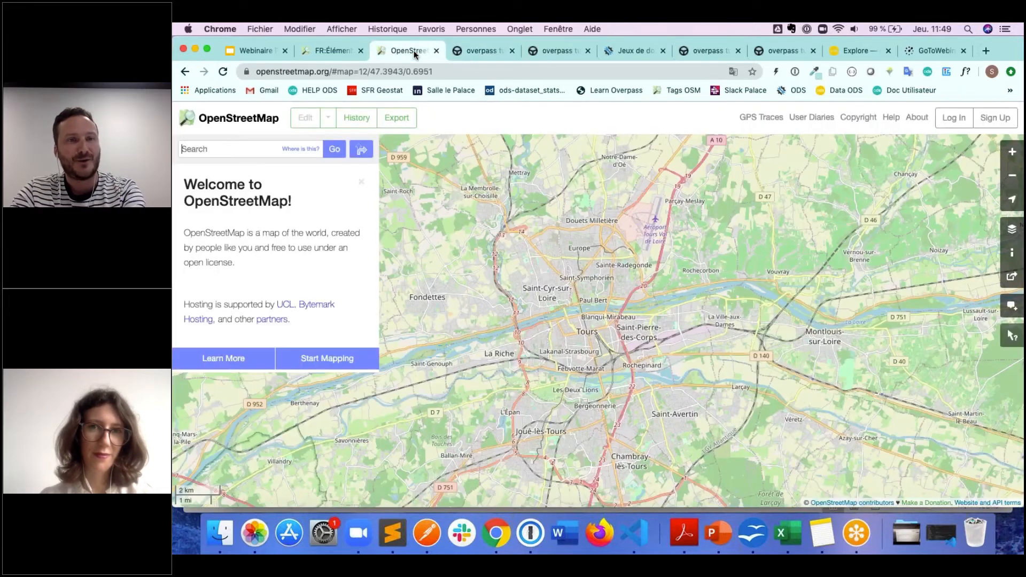
pyautogui.click(218, 150)
pyautogui.write('pau')
pyautogui.press('Return')
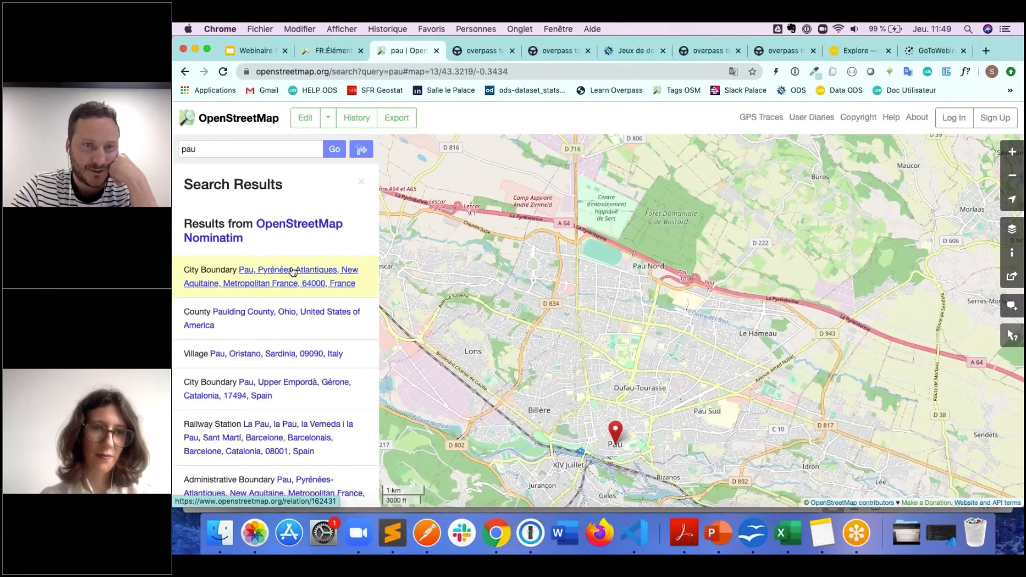
pyautogui.click(293, 272)
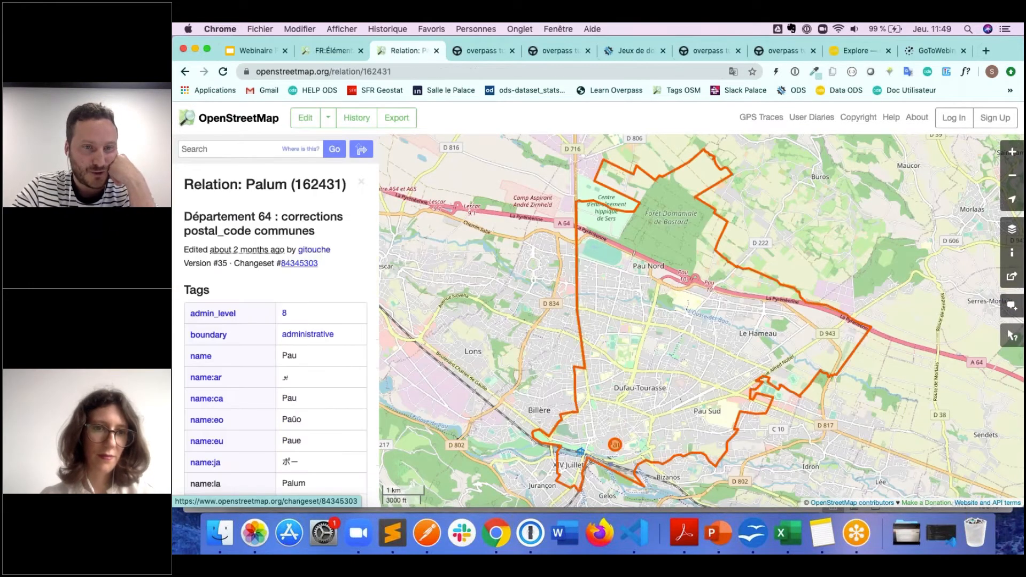
# Examine the tags of the Pau boundary relation, from its names to the INSEE reference and wikidata identifier.
pyautogui.scroll(-2, 217, 280)
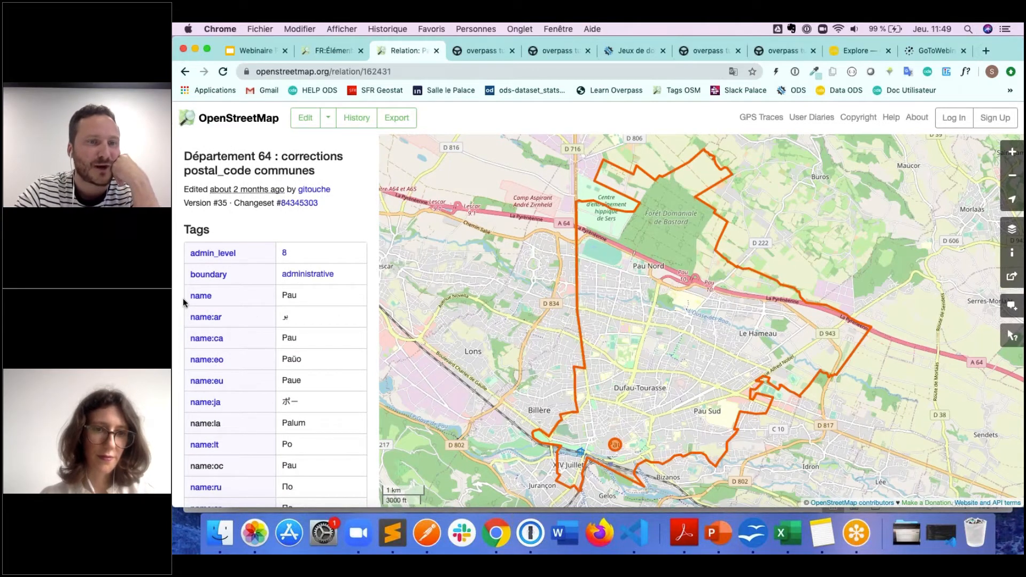
pyautogui.scroll(-4, 184, 299)
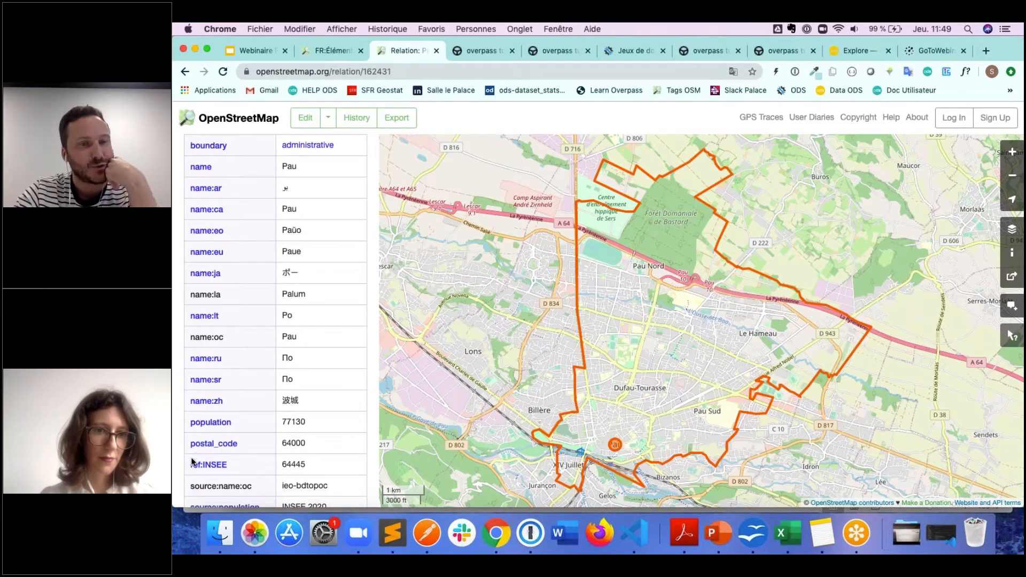
pyautogui.scroll(-3, 199, 435)
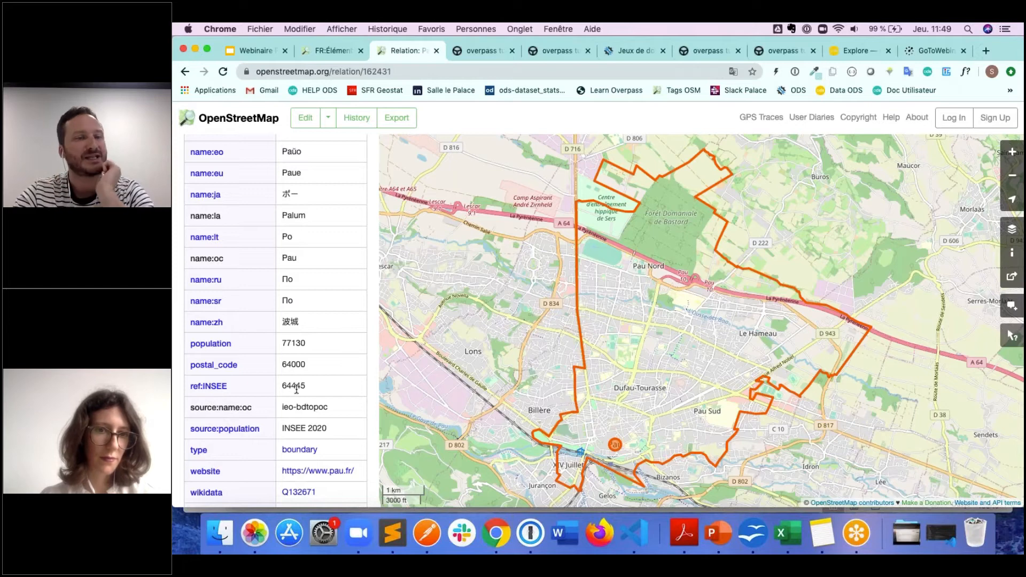
pyautogui.scroll(-3, 291, 428)
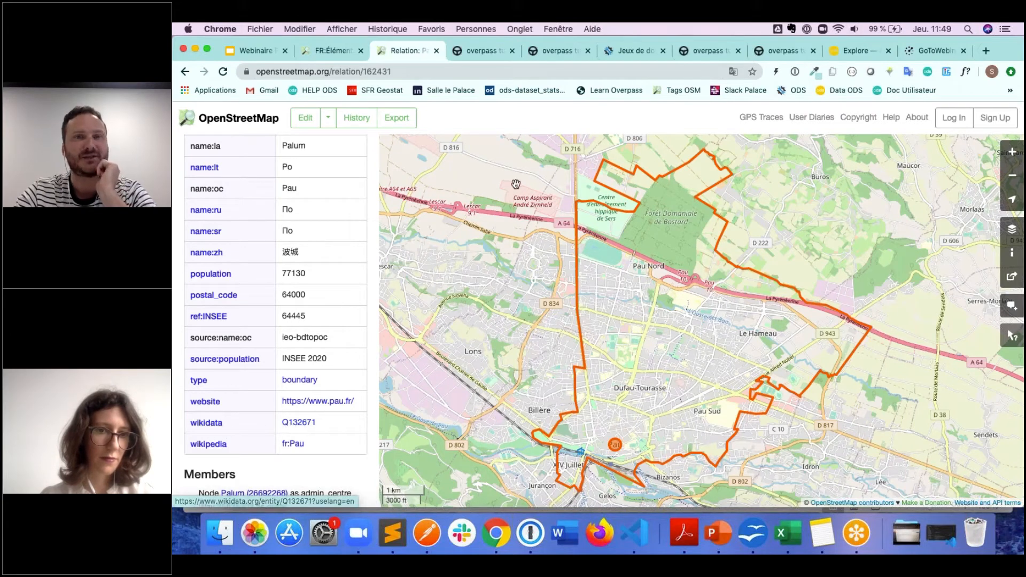
# Switch to the overpass turbo query for bars and restaurants and highlight its area["wikidata"="Q132671"] filter.
pyautogui.click(549, 53)
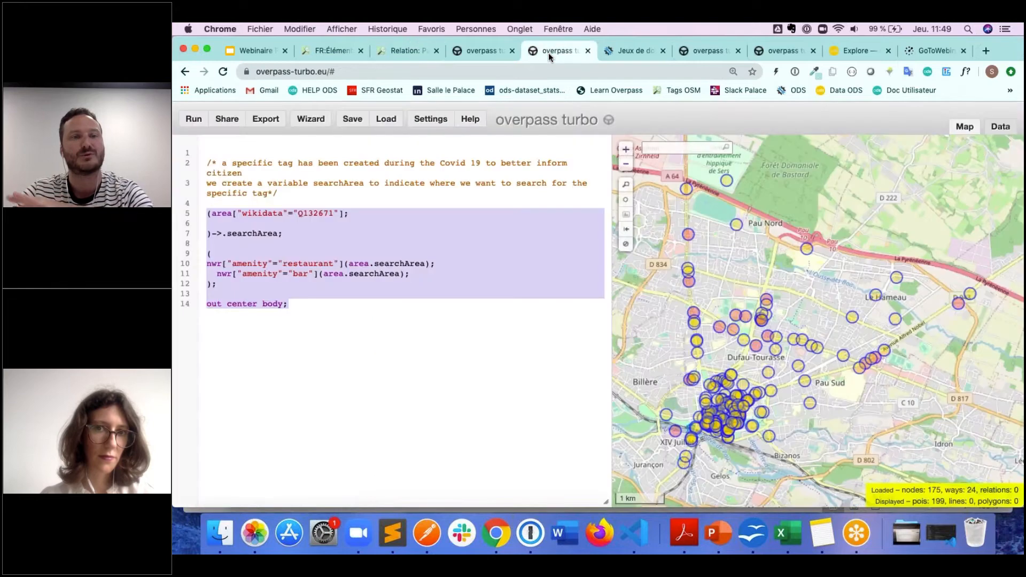
pyautogui.click(233, 206)
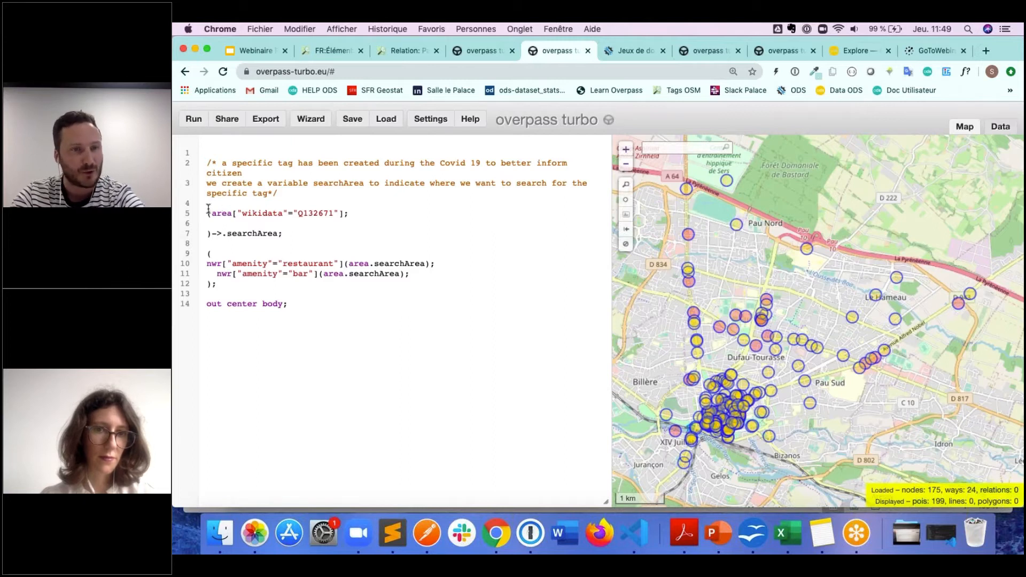
pyautogui.moveTo(210, 213); pyautogui.dragTo(346, 213)
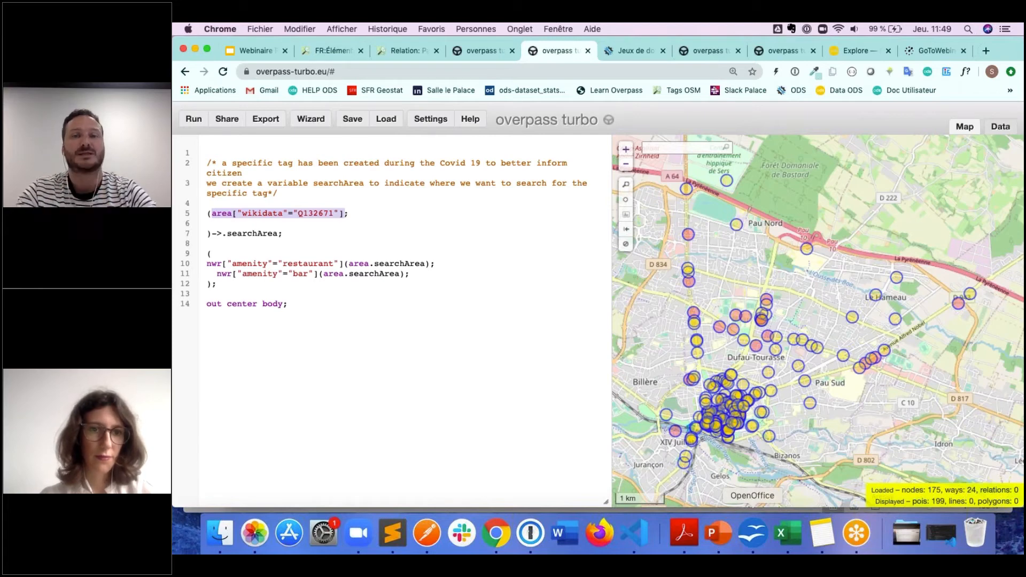
pyautogui.click(625, 51)
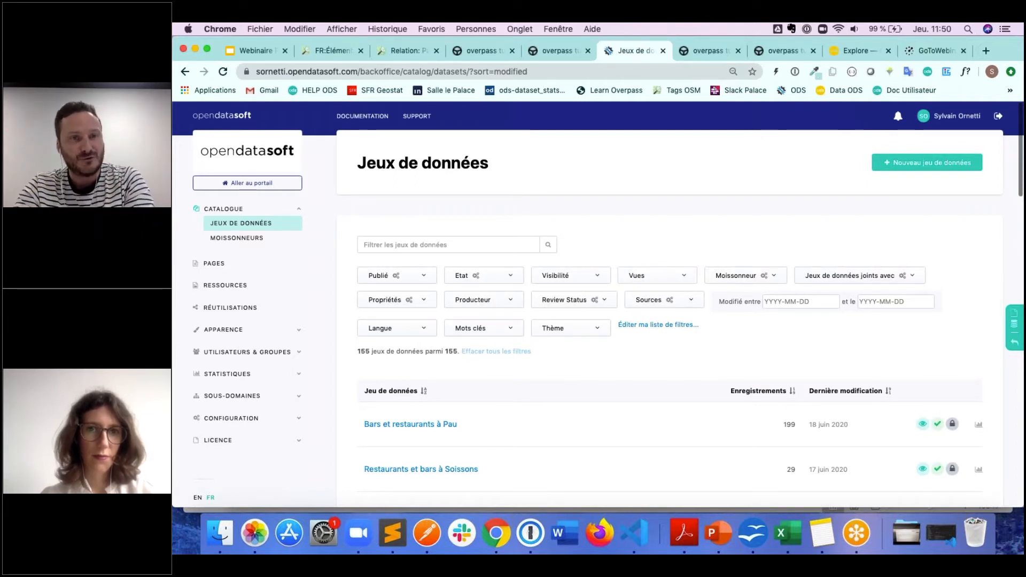
pyautogui.click(252, 51)
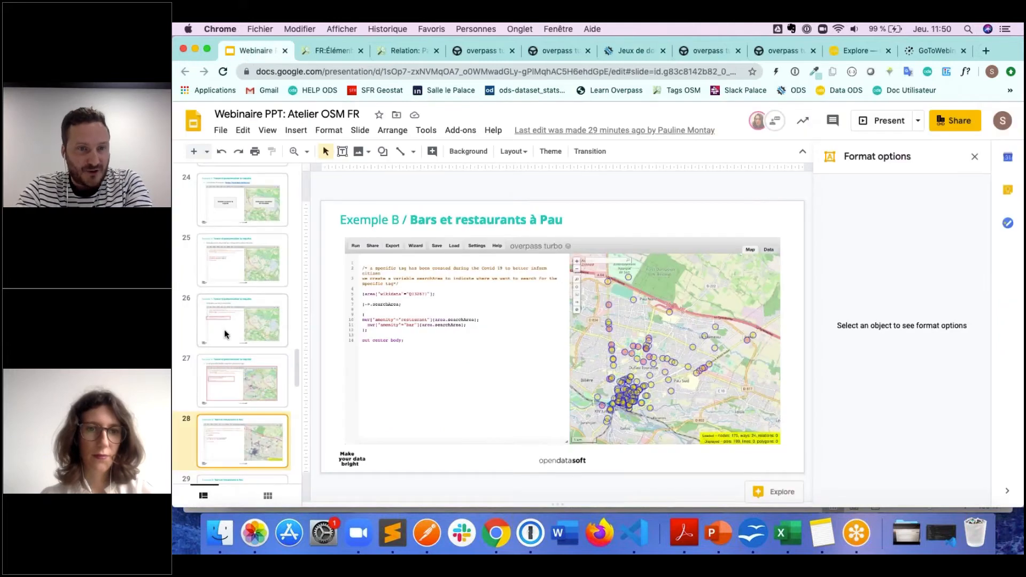
pyautogui.scroll(-3, 228, 342)
pyautogui.click(230, 367)
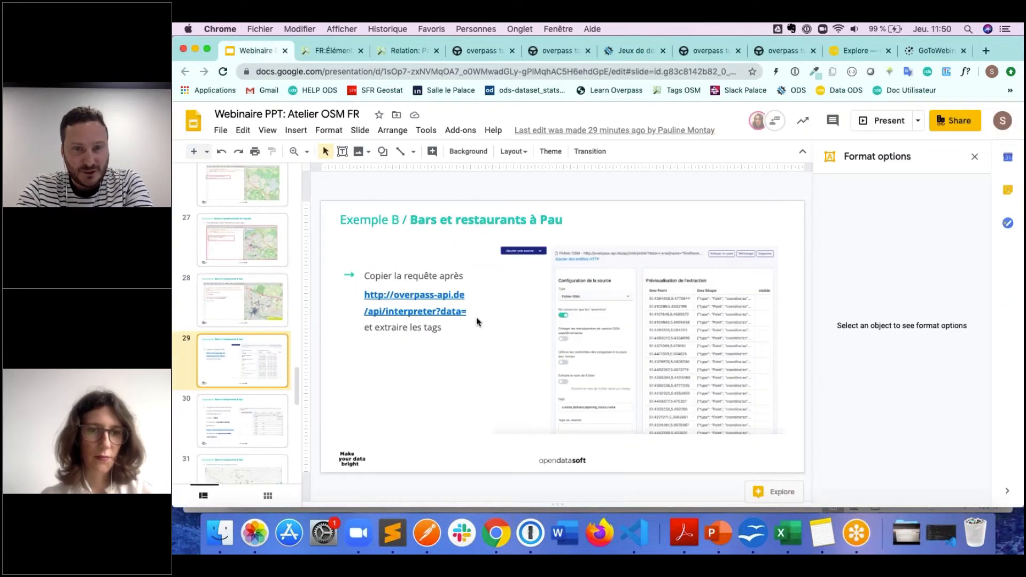
pyautogui.doubleClick(363, 295)
pyautogui.press('cmd+c')
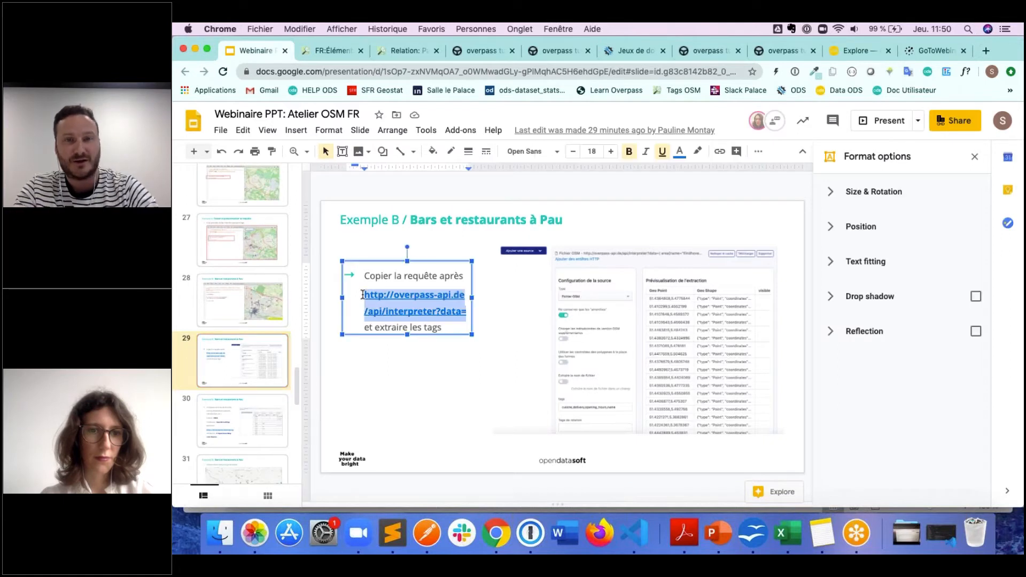
pyautogui.click(630, 51)
pyautogui.click(927, 162)
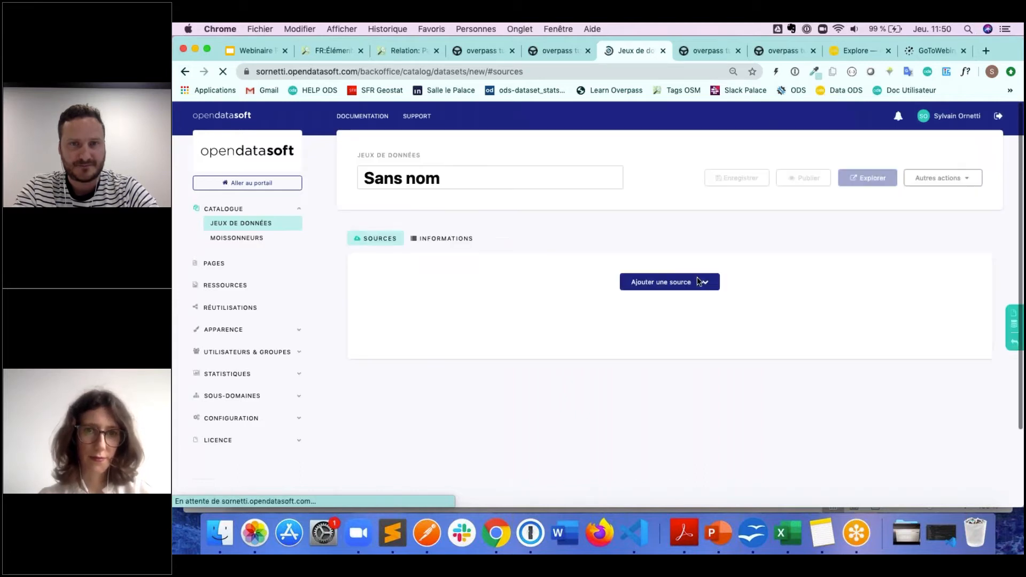
pyautogui.click(705, 284)
pyautogui.click(705, 284)
pyautogui.click(658, 297)
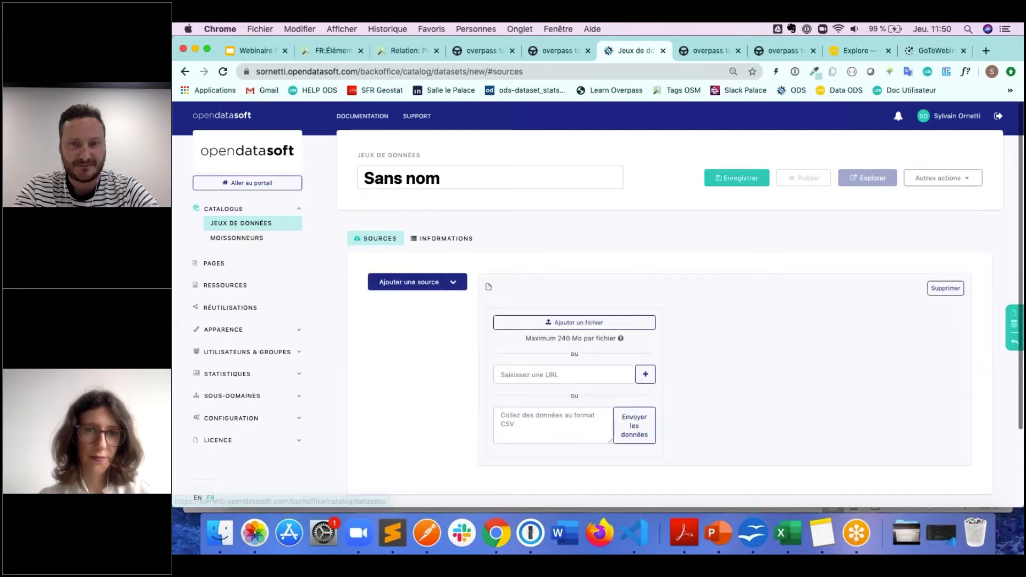
pyautogui.click(527, 377)
pyautogui.press('cmd+v')
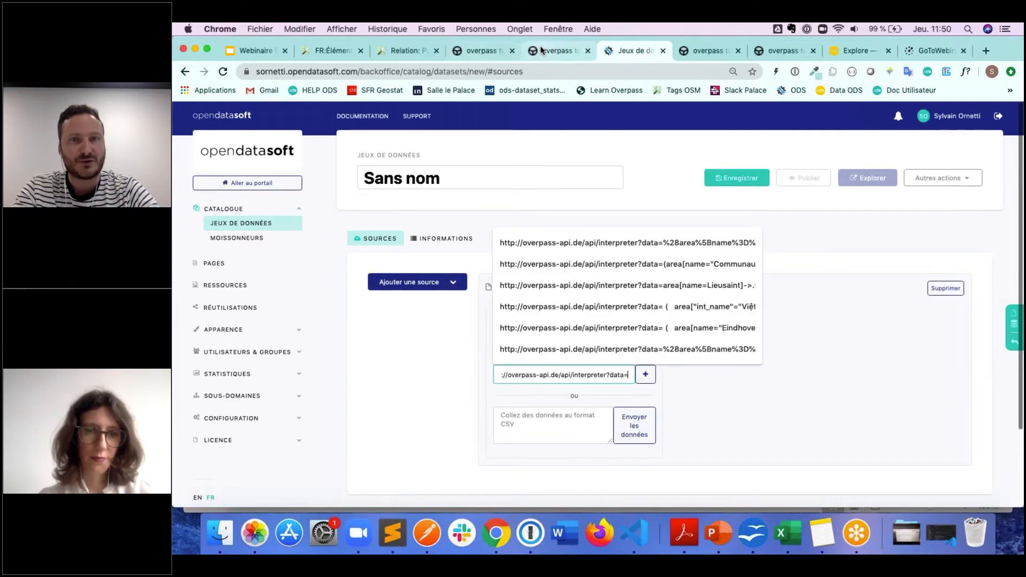
# Copy the full wikidata-based query from overpass turbo, append it to the source URL after data= and load the source.
pyautogui.click(558, 50)
pyautogui.moveTo(298, 306); pyautogui.dragTo(202, 213)
pyautogui.press('cmd+c')
pyautogui.click(625, 50)
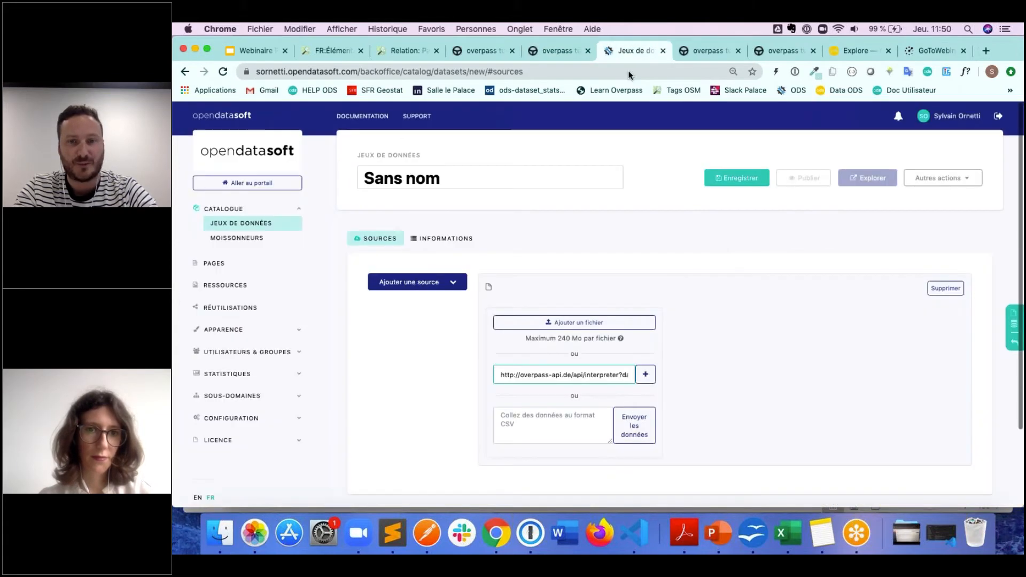
pyautogui.click(609, 369)
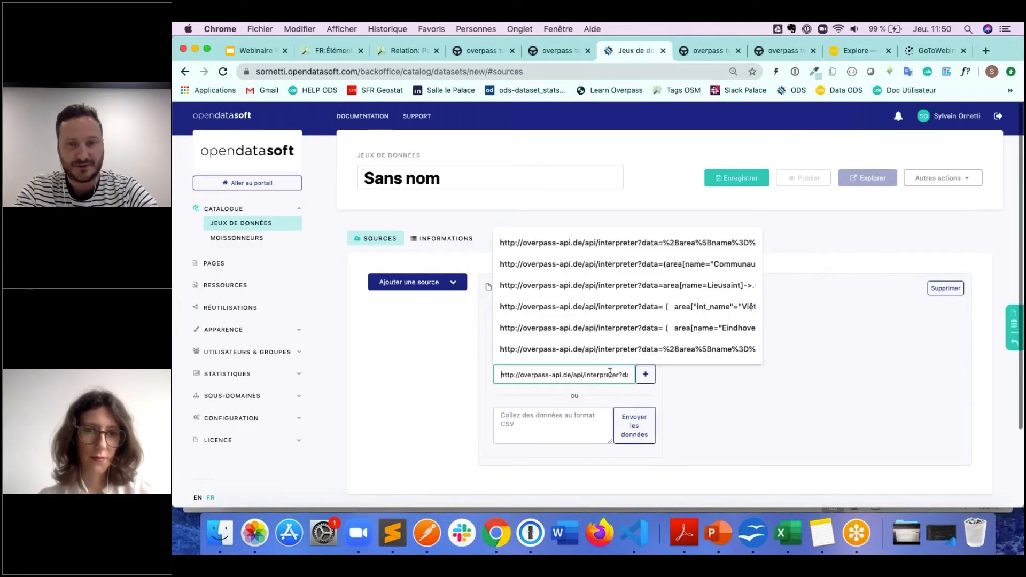
pyautogui.press('super+a')
pyautogui.press('Right')
pyautogui.press('cmd+v')
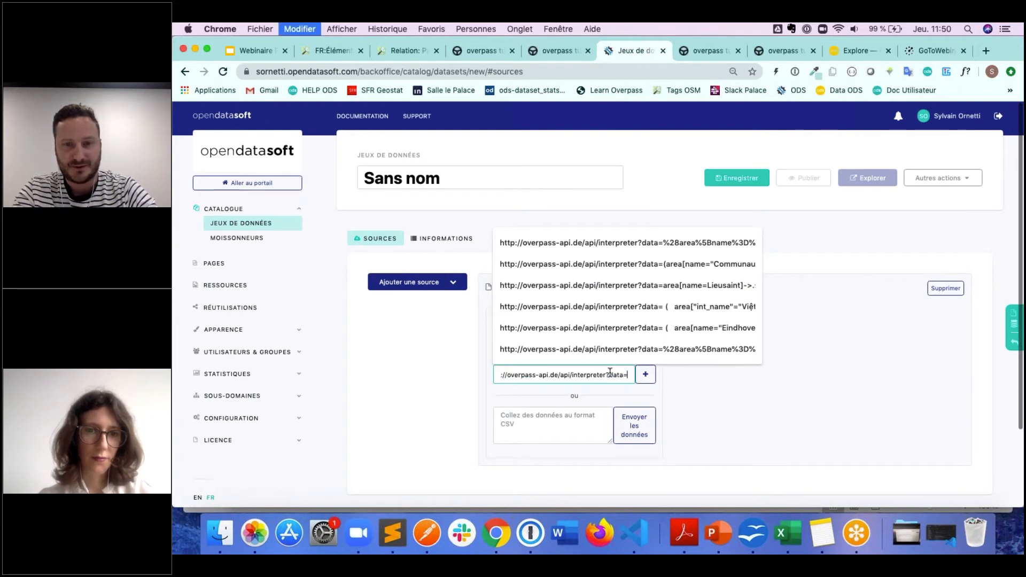
pyautogui.press('Return')
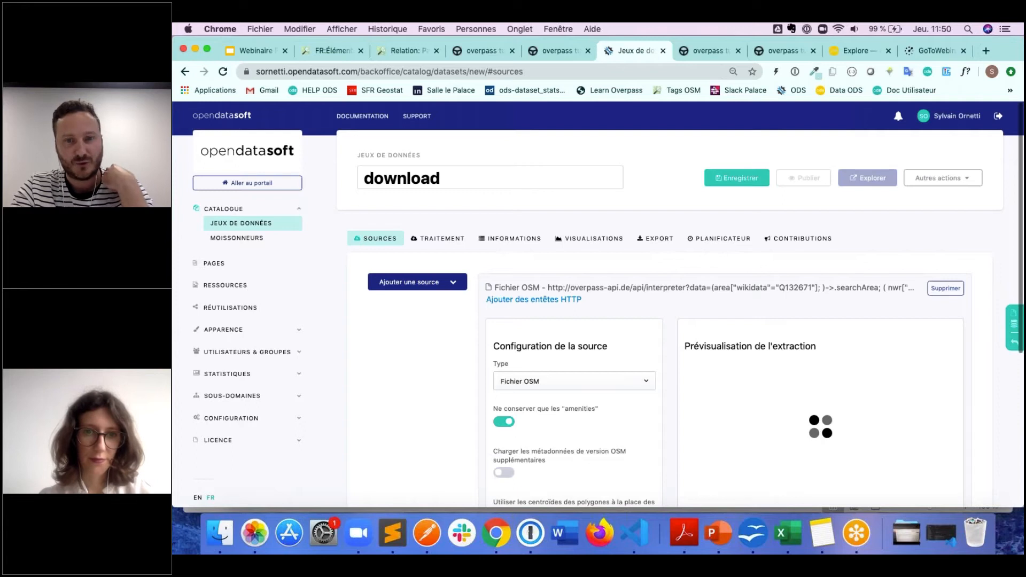
# Rename the dataset as "Bars et restaurants à Pau".
pyautogui.scroll(-3, 465, 308)
pyautogui.scroll(3, 455, 291)
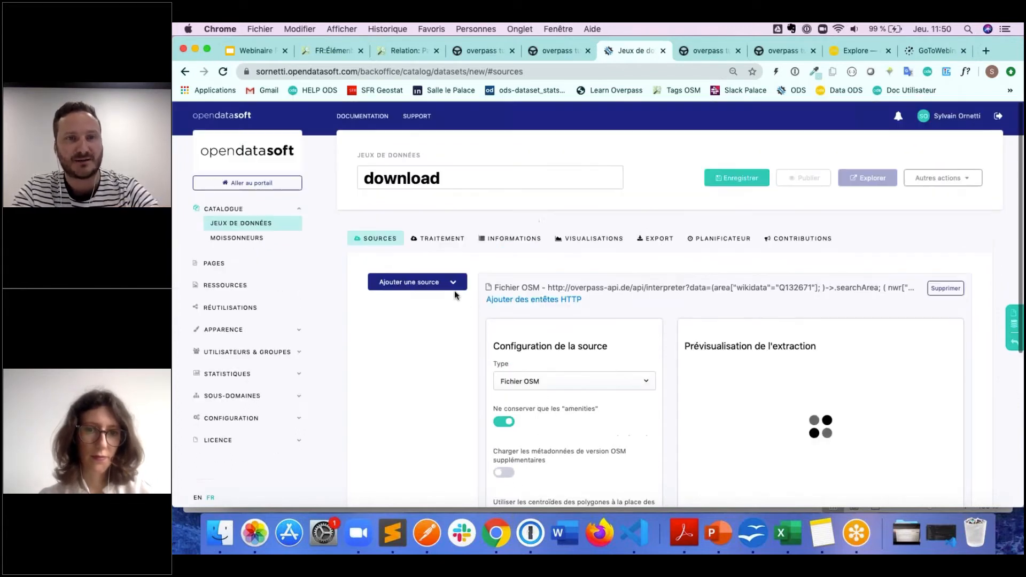
pyautogui.doubleClick(409, 180)
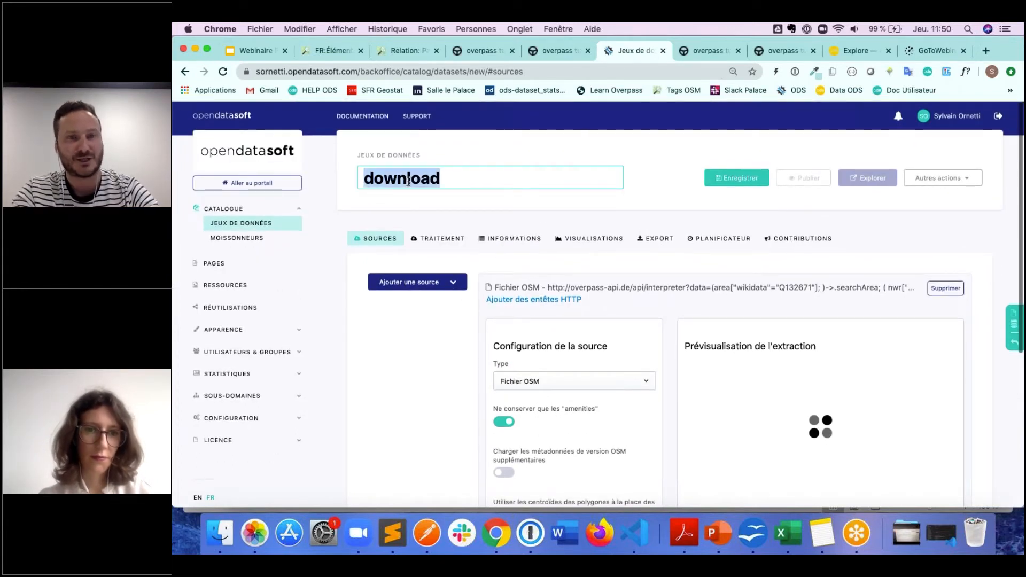
pyautogui.write('Bar s et restaurants ')
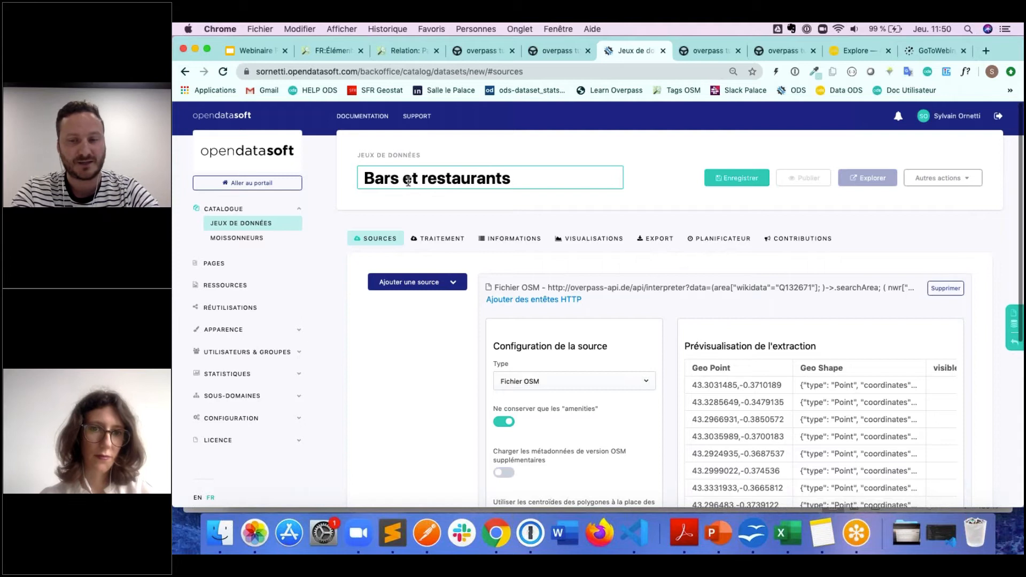
pyautogui.write('à Pau')
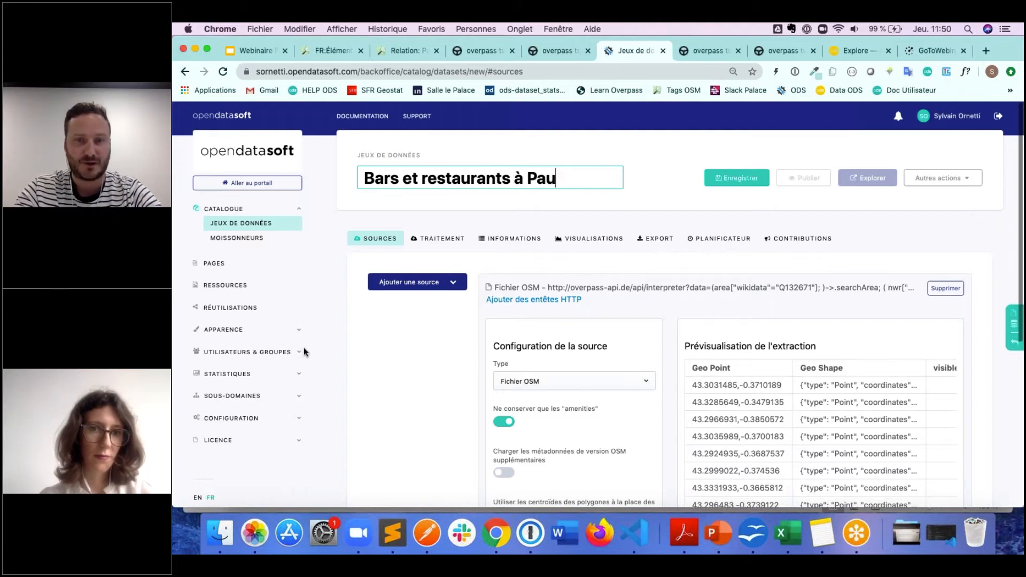
# Review the extraction preview through other_tags, and set the source's tags to name,cuisine,opening_hours.
pyautogui.scroll(-8, 743, 278)
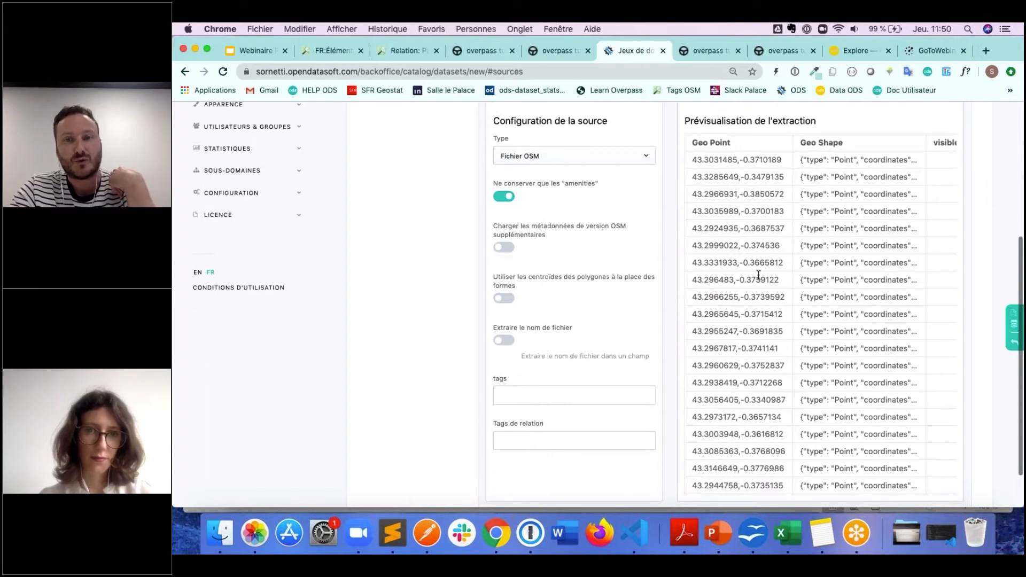
pyautogui.hscroll(2, 759, 275)
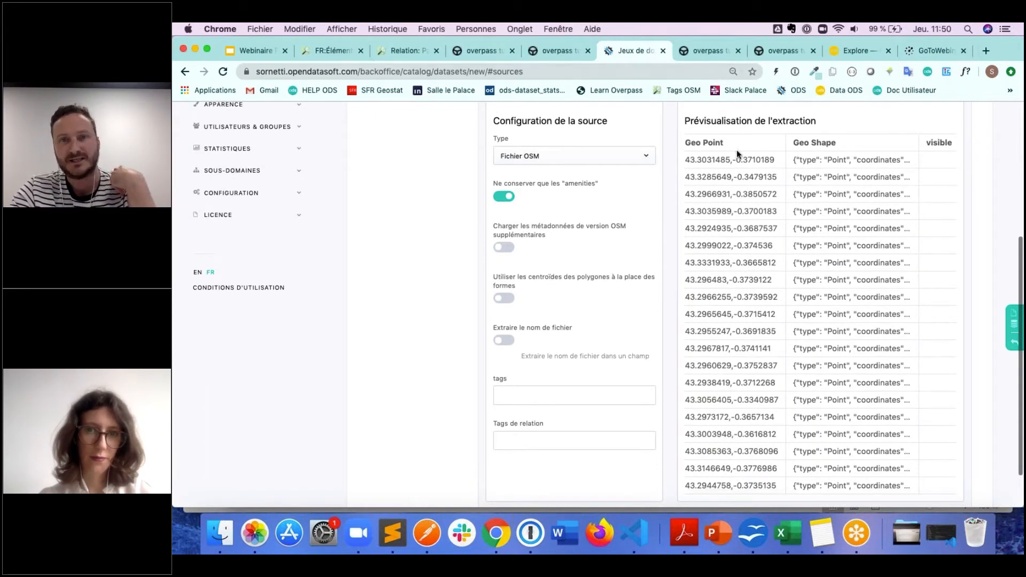
pyautogui.hscroll(10, 737, 150)
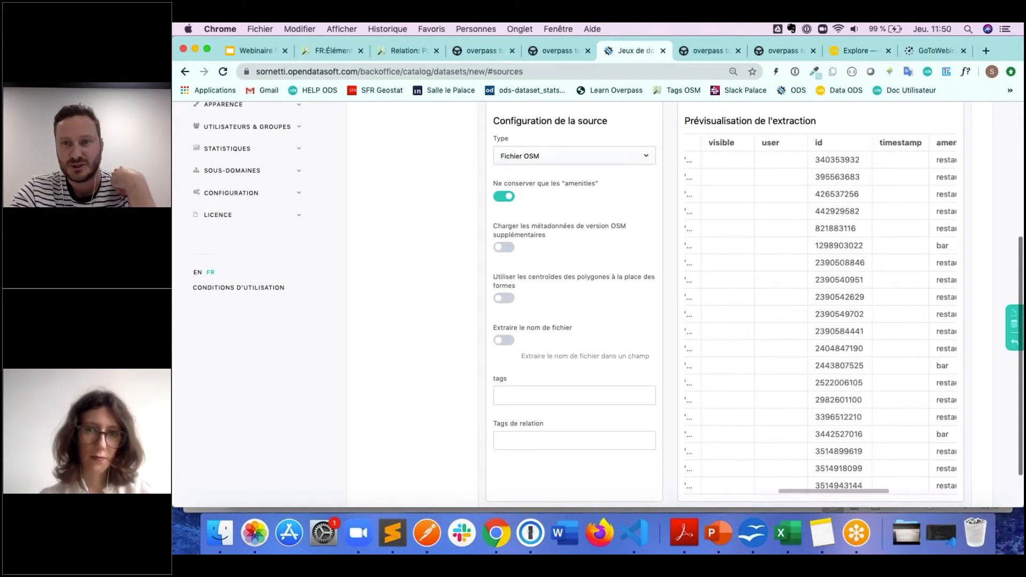
pyautogui.hscroll(10, 794, 175)
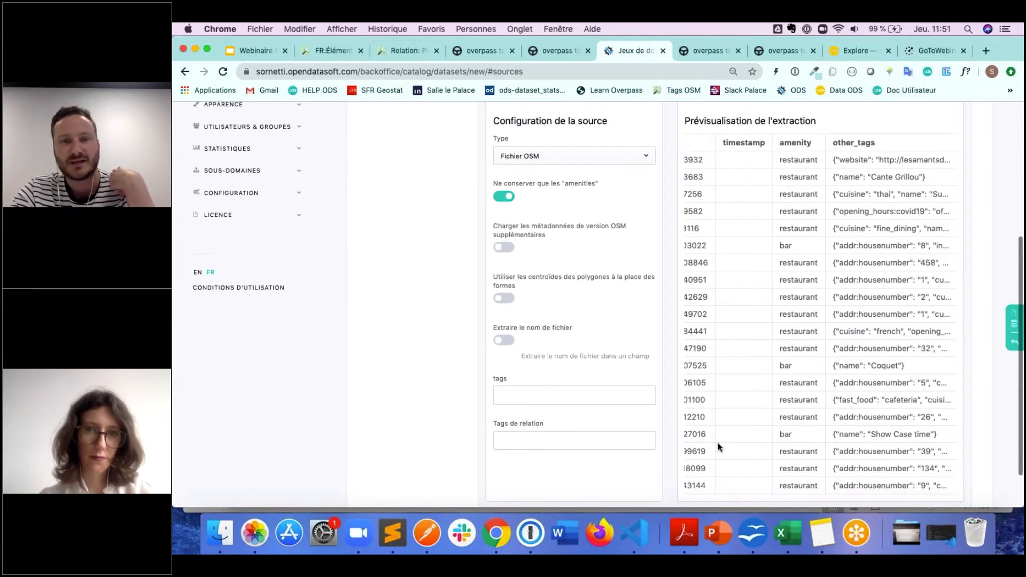
pyautogui.click(560, 397)
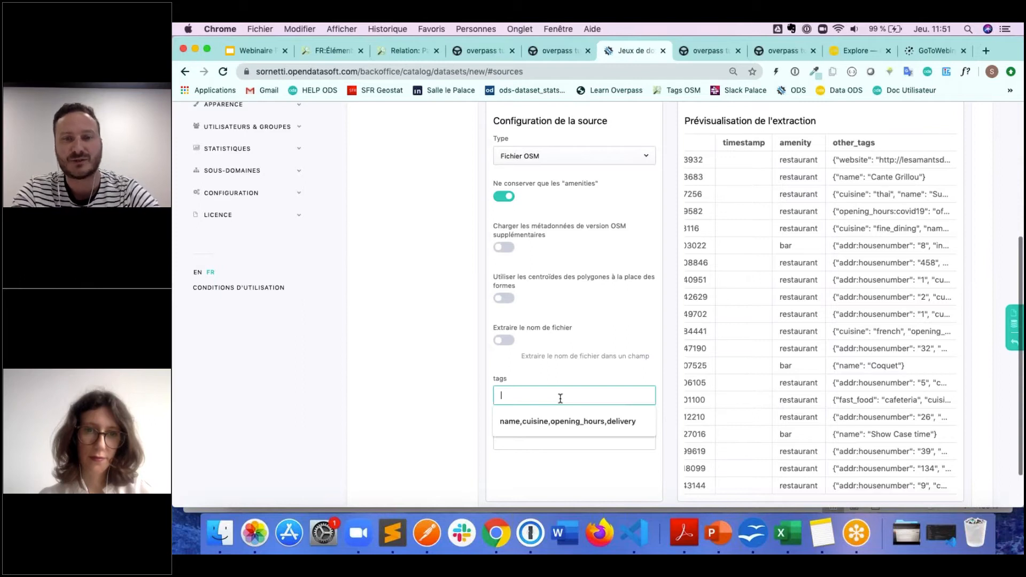
pyautogui.write('name')
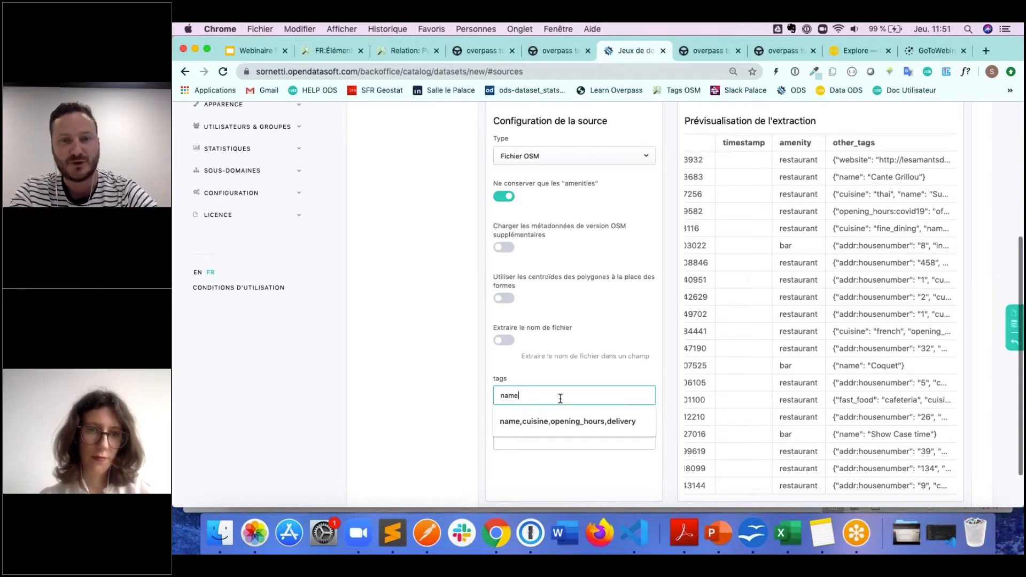
pyautogui.write(',cuisi')
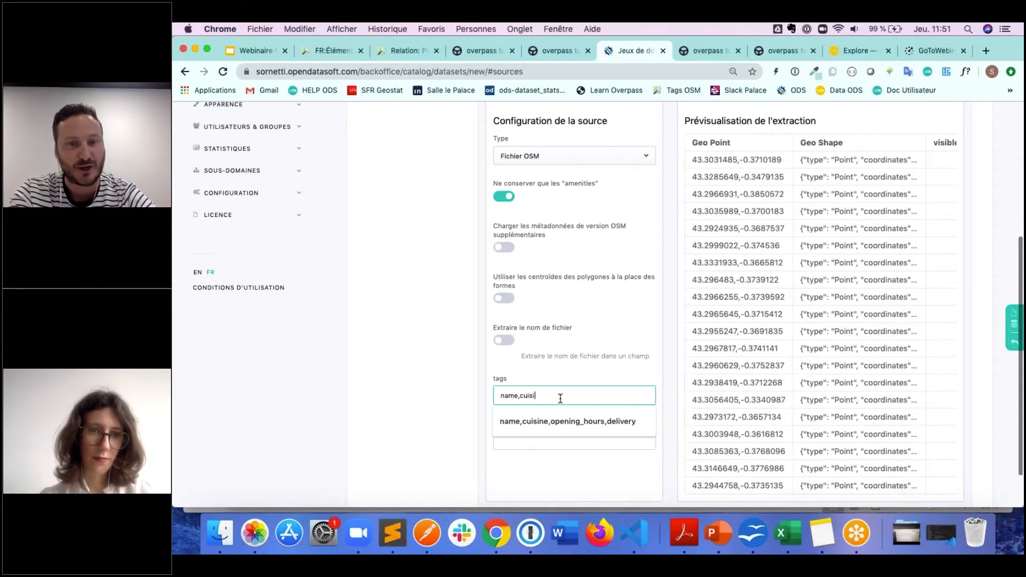
pyautogui.write('ne,opening_hours')
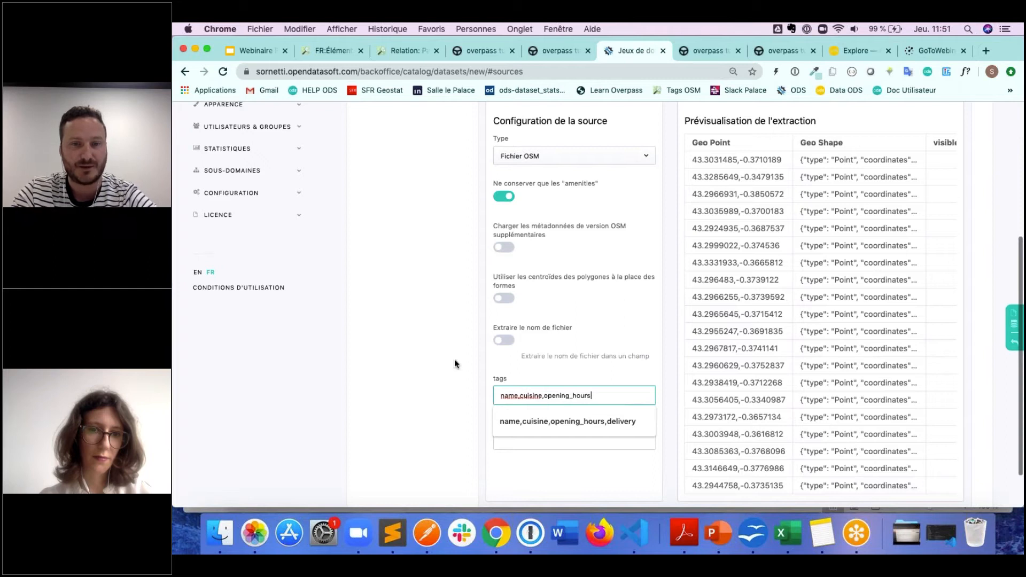
pyautogui.click(415, 363)
# Save the dataset and open its processing view.
pyautogui.scroll(5, 426, 331)
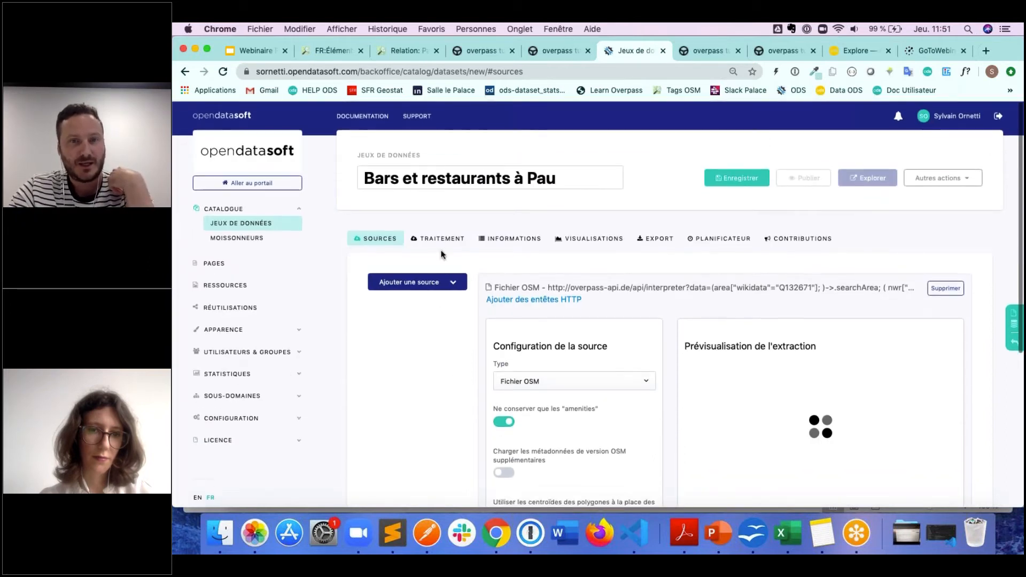
pyautogui.click(442, 239)
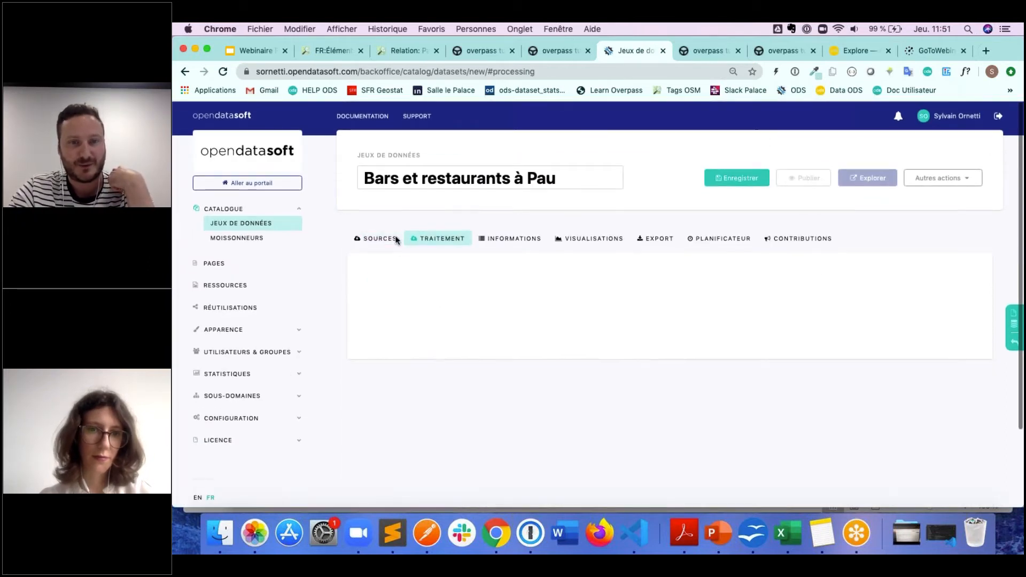
pyautogui.click(376, 238)
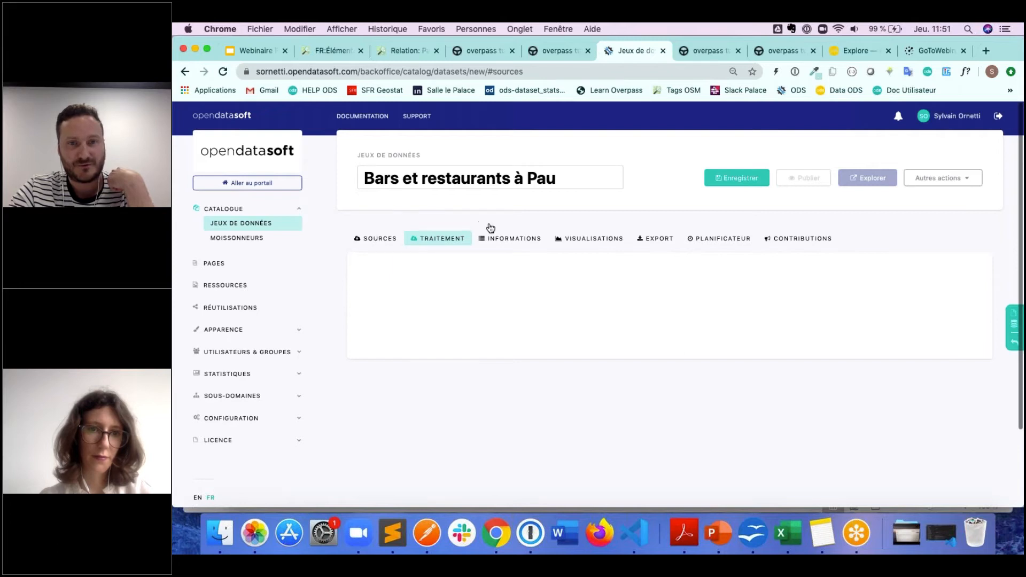
pyautogui.click(373, 238)
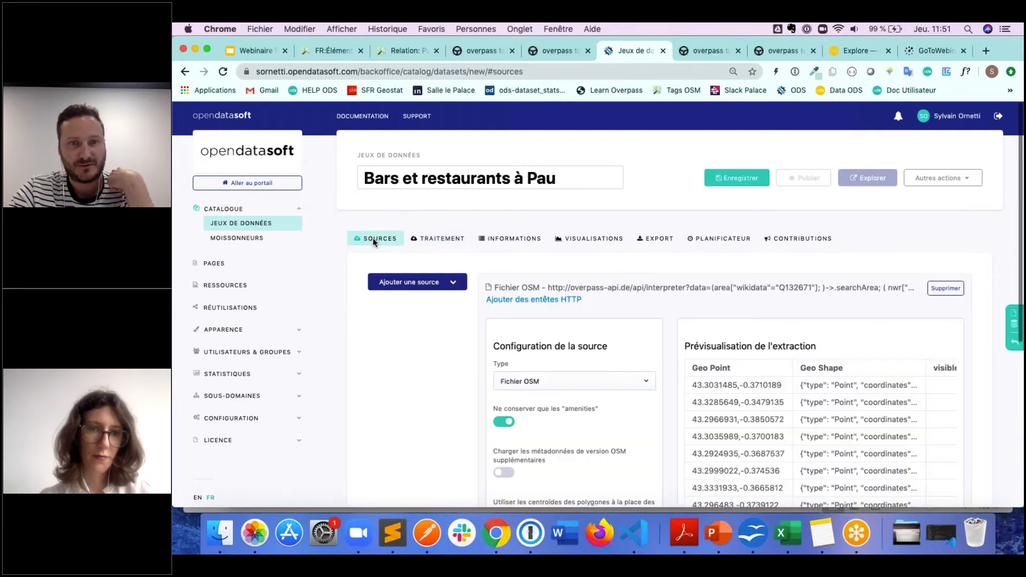
pyautogui.click(442, 239)
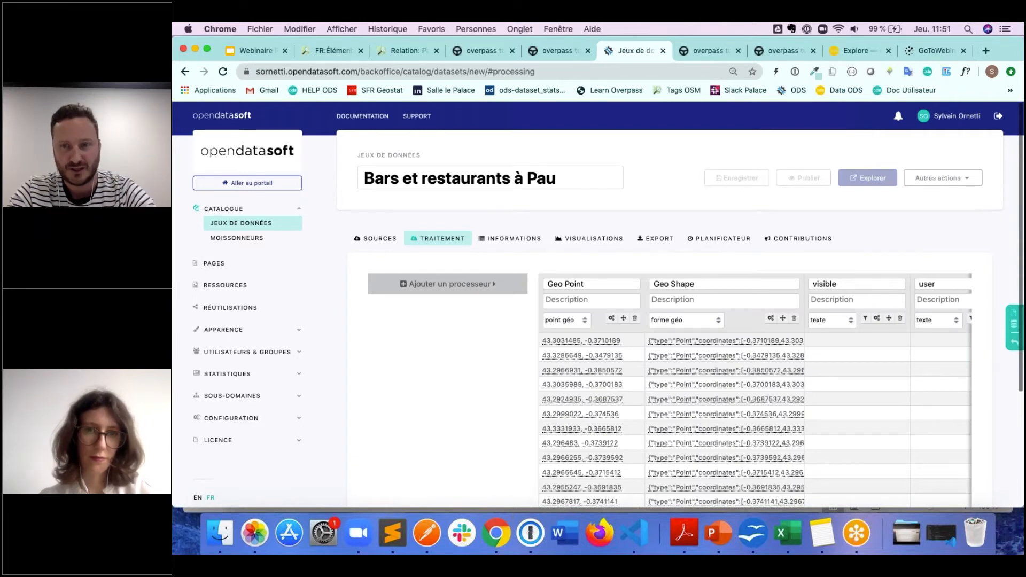
# Make the amenity and cuisine fields available as filters in the dataset.
pyautogui.hscroll(5, 874, 412)
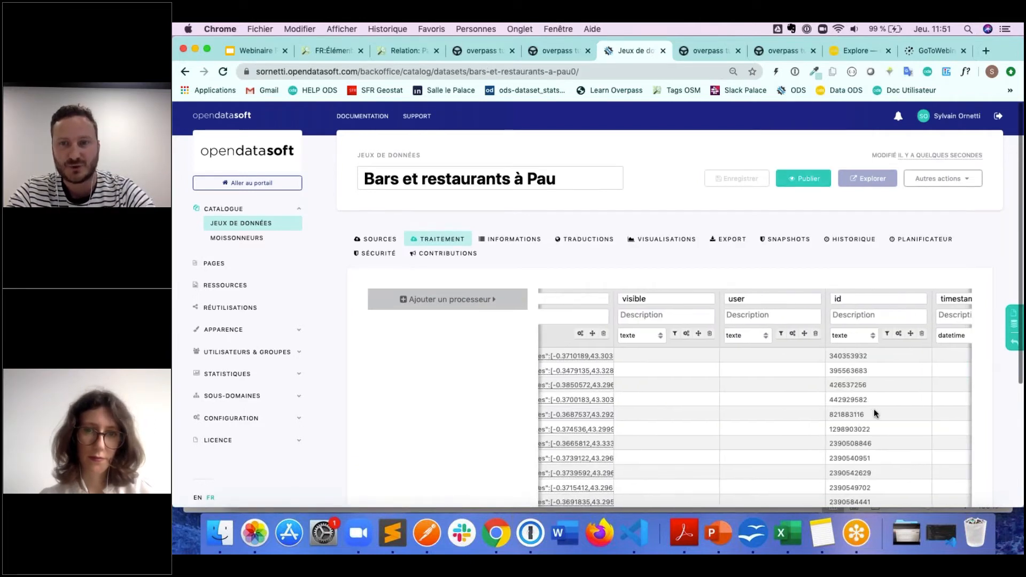
pyautogui.hscroll(10, 874, 409)
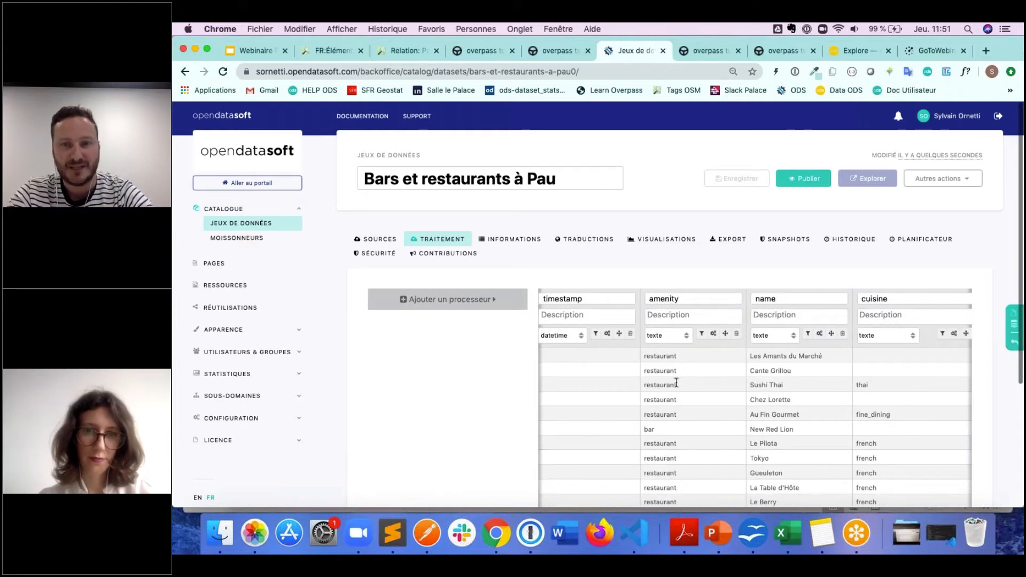
pyautogui.hscroll(4, 731, 438)
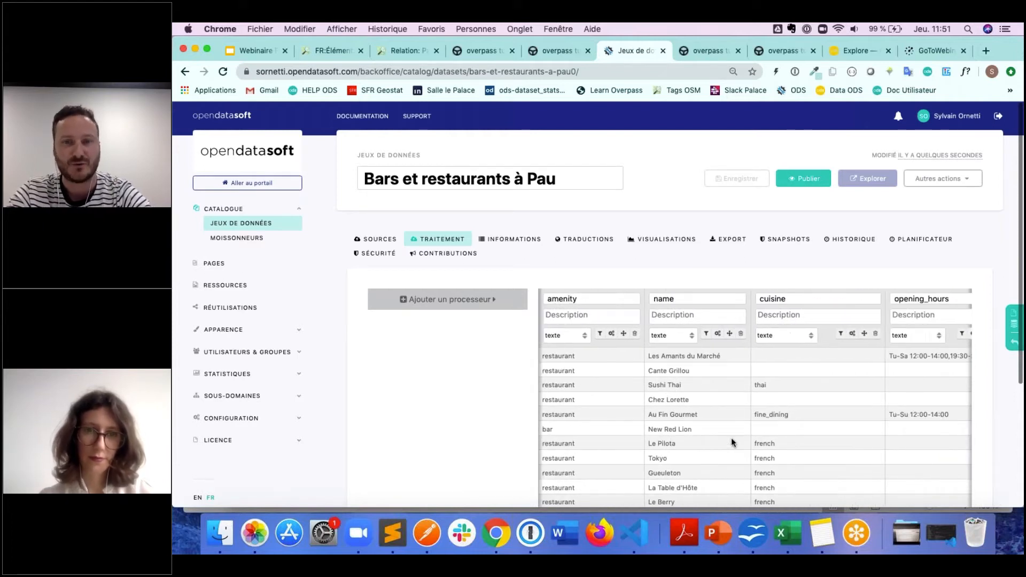
pyautogui.click(600, 336)
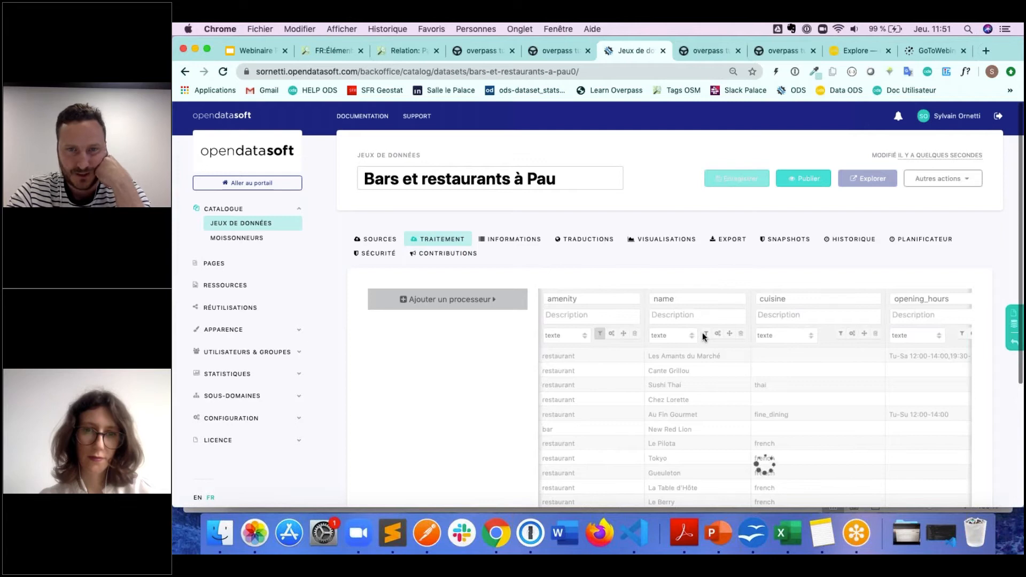
pyautogui.hscroll(5, 702, 336)
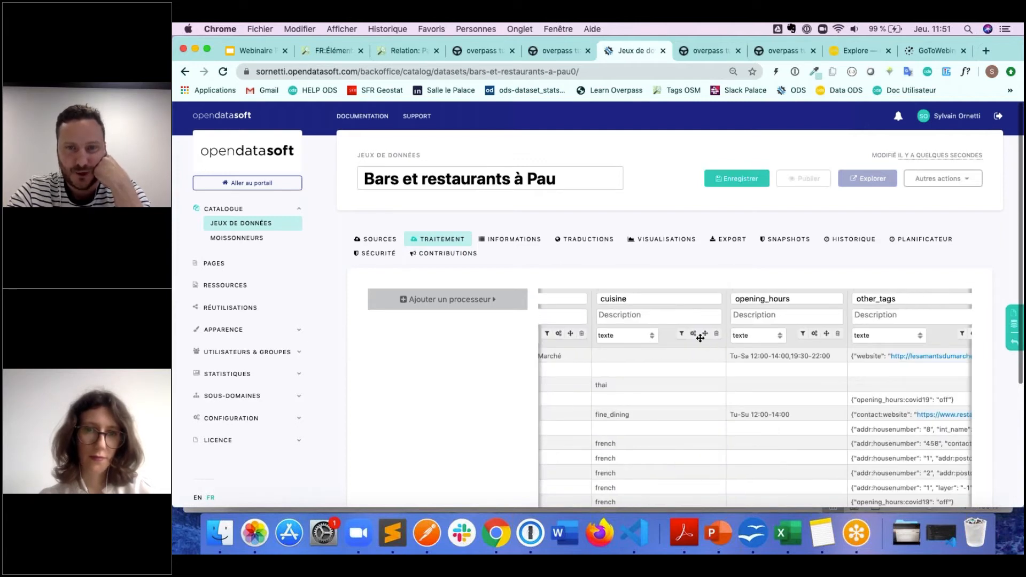
pyautogui.click(682, 334)
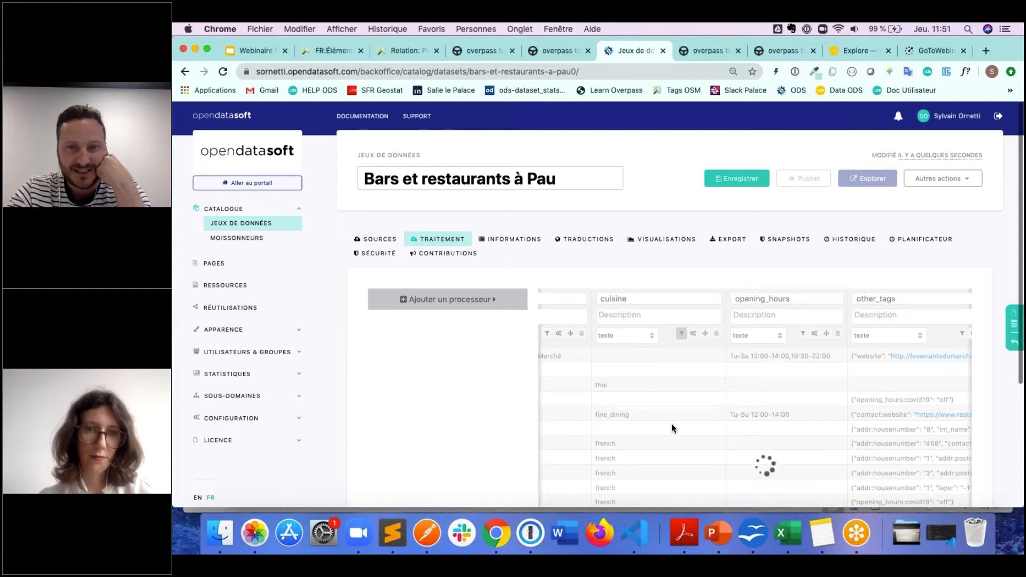
# Make the cuisine field multivalued with ; as its separator.
pyautogui.scroll(-3, 663, 407)
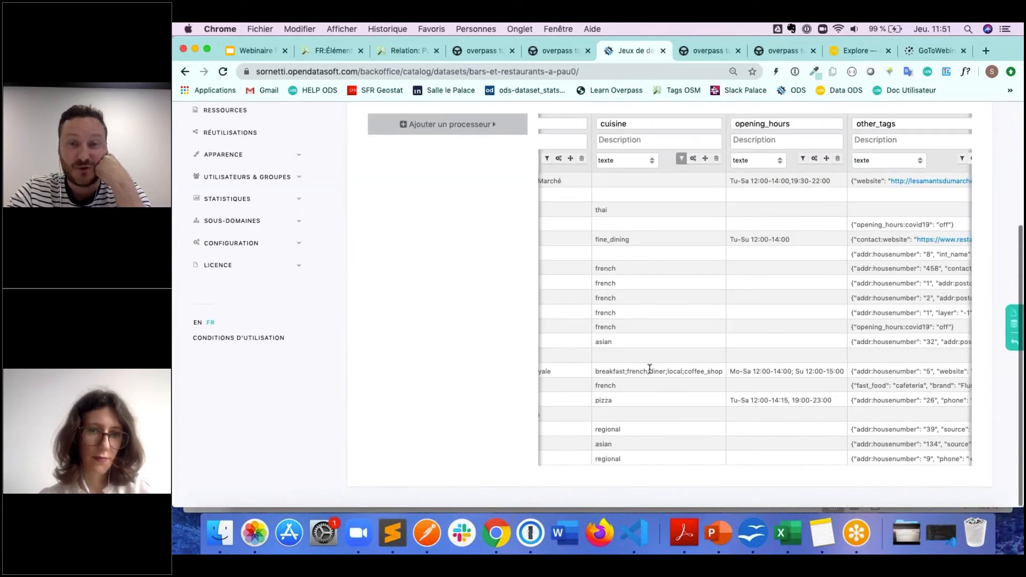
pyautogui.scroll(2, 650, 370)
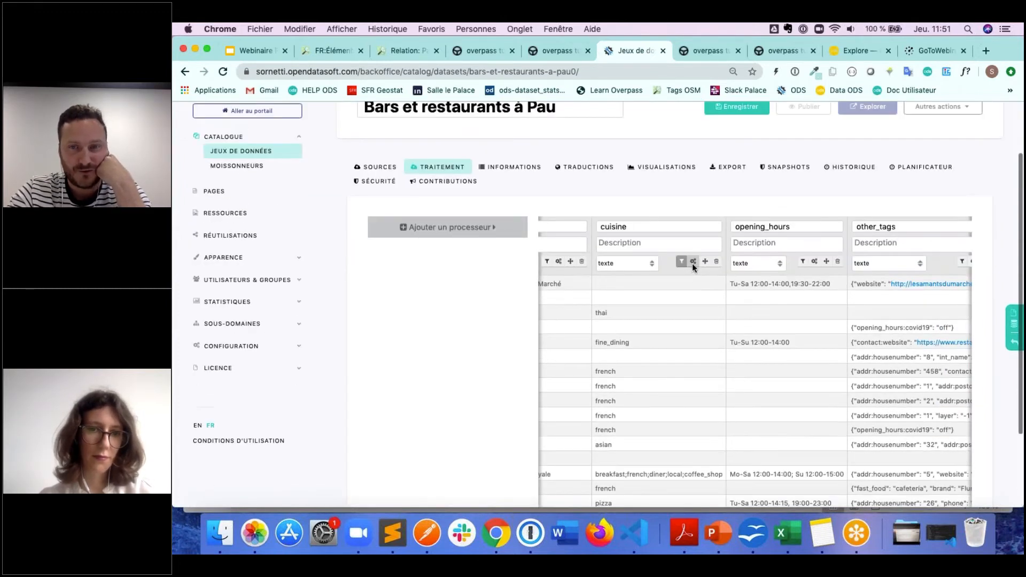
pyautogui.click(691, 263)
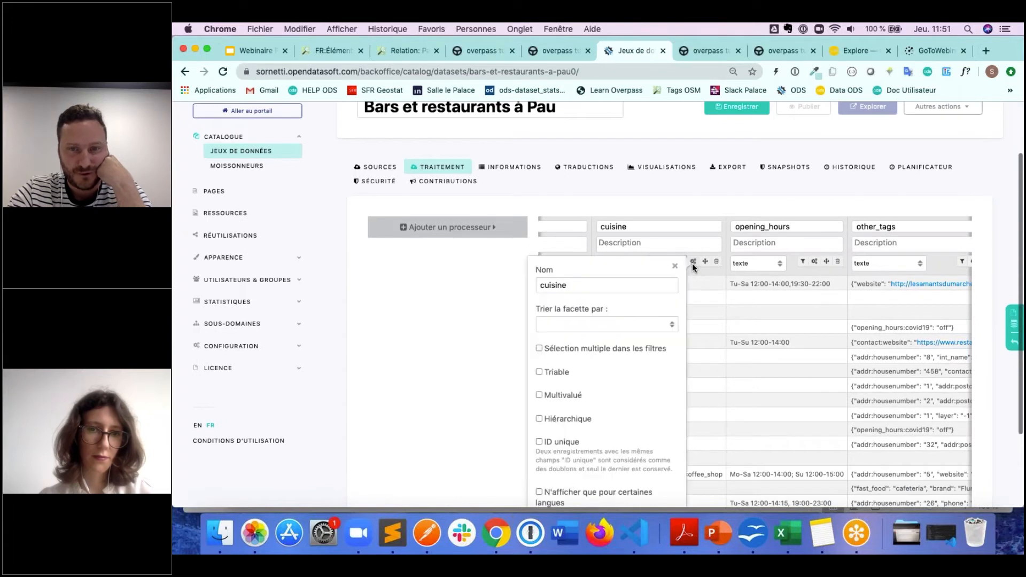
pyautogui.click(558, 397)
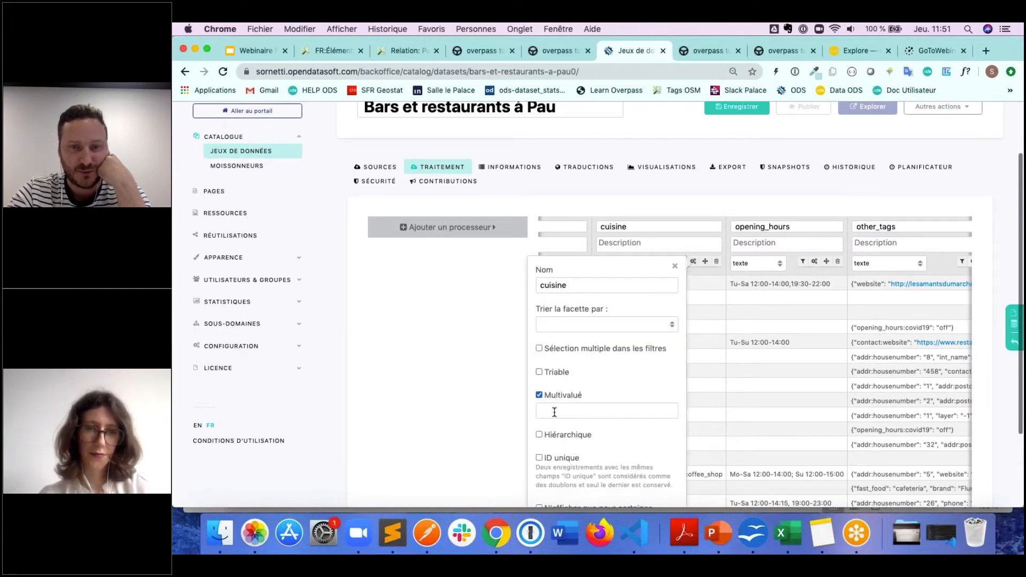
pyautogui.click(554, 412)
pyautogui.write(';')
pyautogui.click(450, 390)
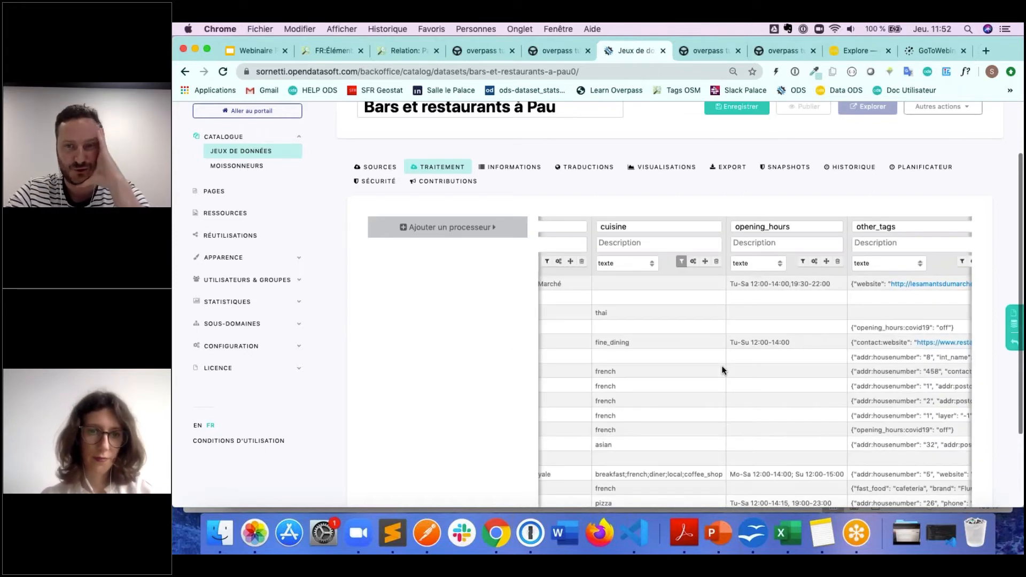
# Save the processing changes and set the dataset's licence to Open Database License (ODbL) in its information.
pyautogui.hscroll(2, 722, 367)
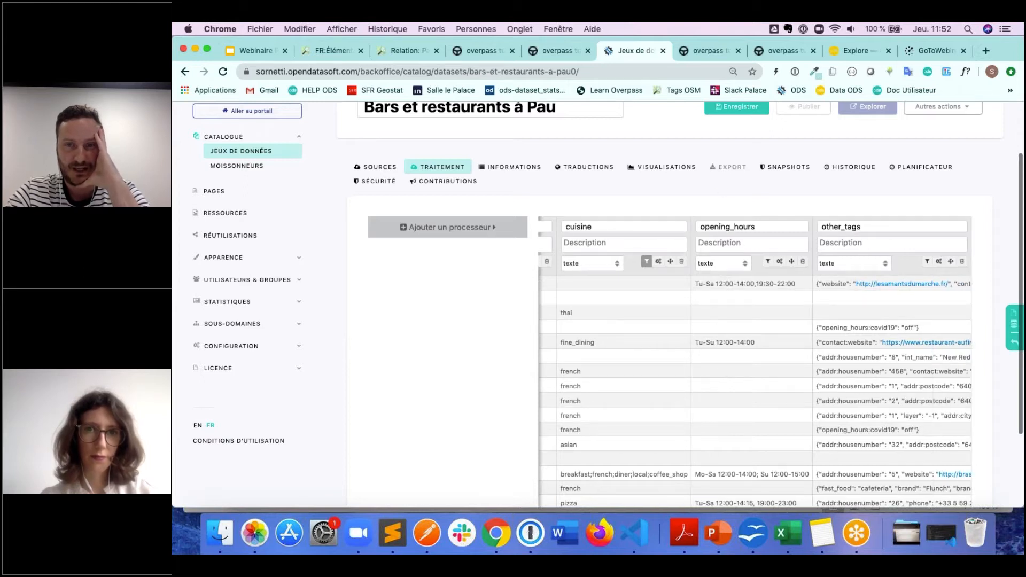
pyautogui.scroll(2, 692, 155)
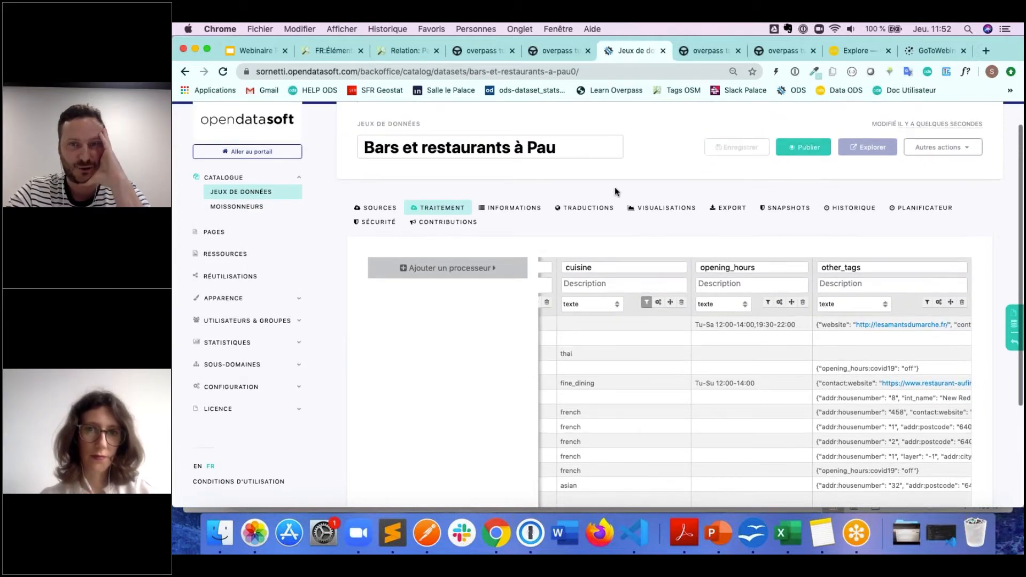
pyautogui.click(524, 212)
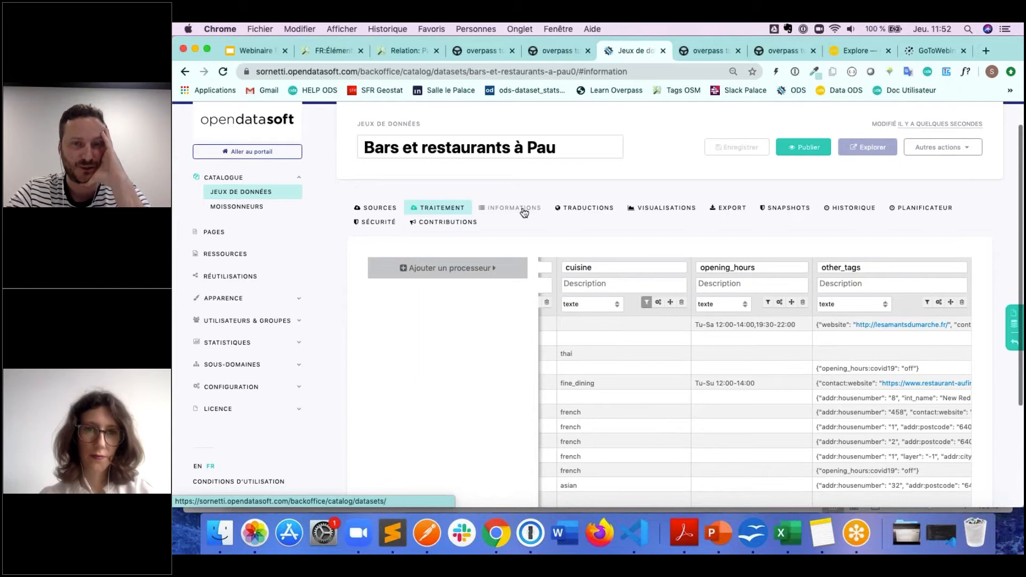
pyautogui.scroll(-5, 434, 380)
pyautogui.scroll(-10, 434, 380)
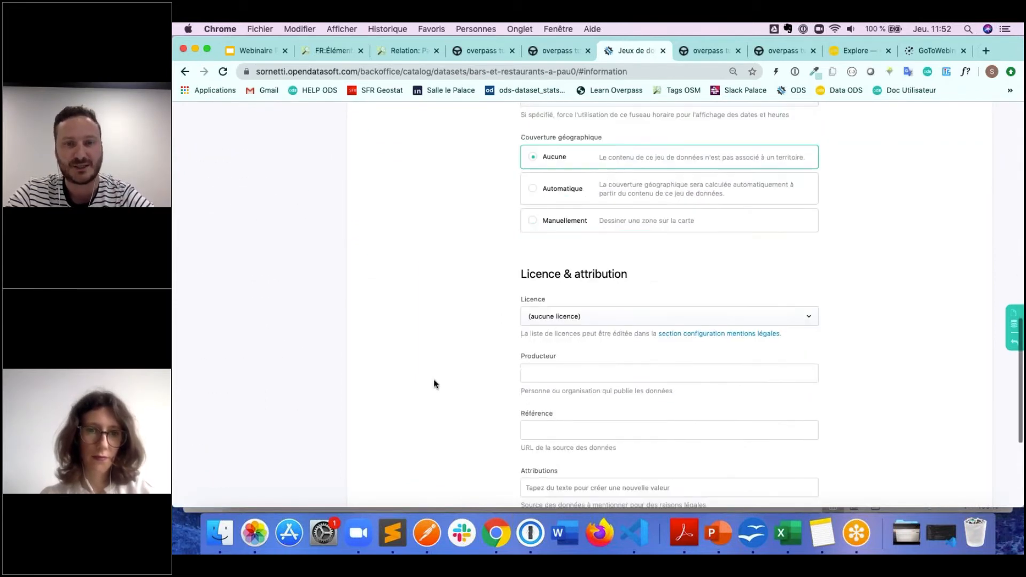
pyautogui.click(641, 321)
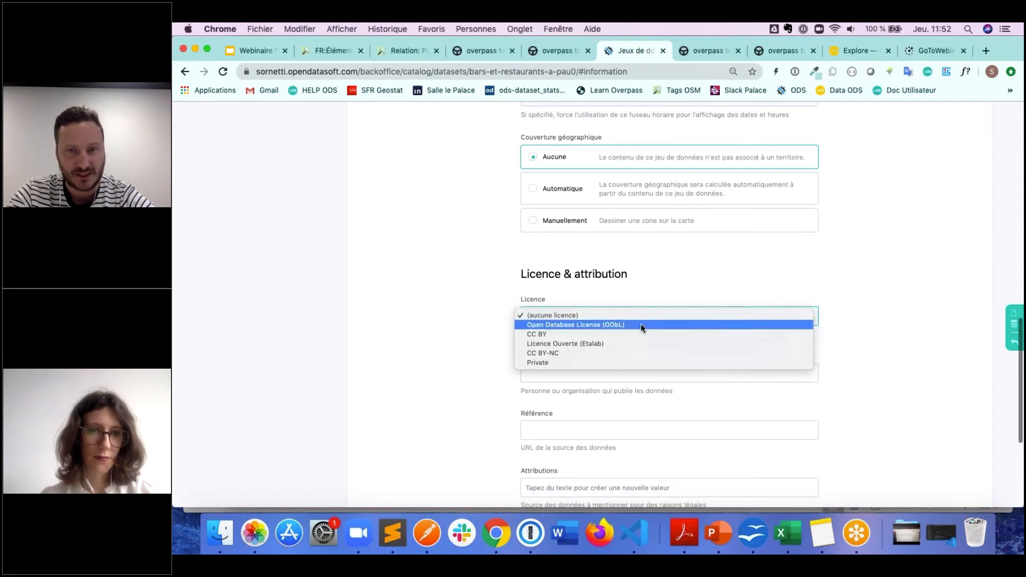
pyautogui.click(641, 324)
pyautogui.click(554, 372)
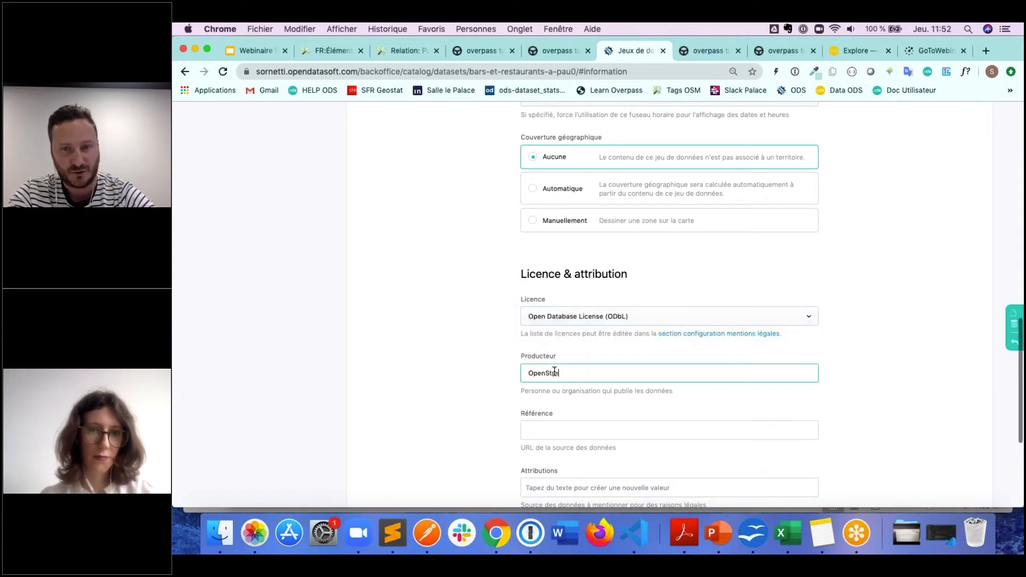
pyautogui.click(575, 428)
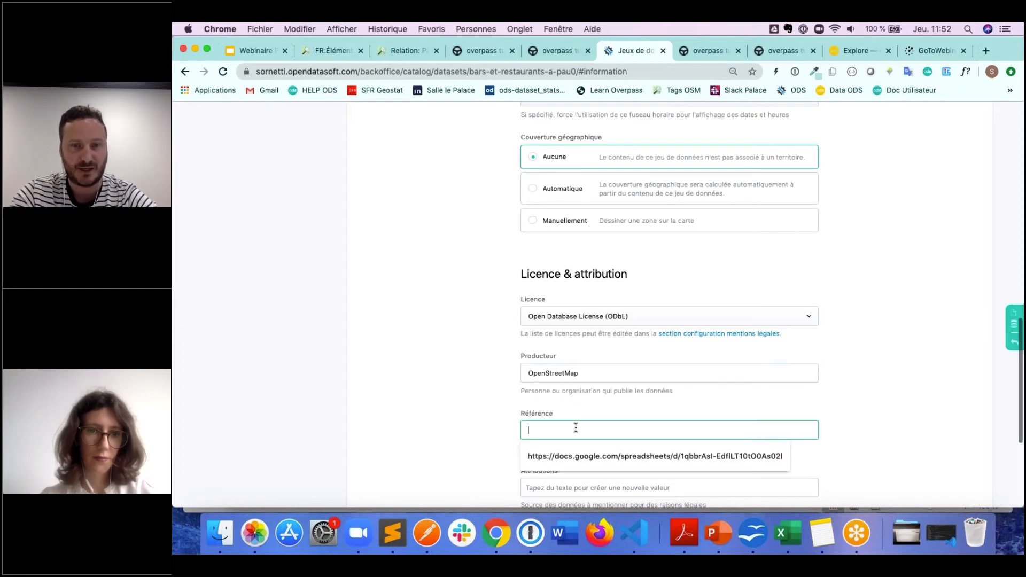
pyautogui.write('www.openstreetmap.org')
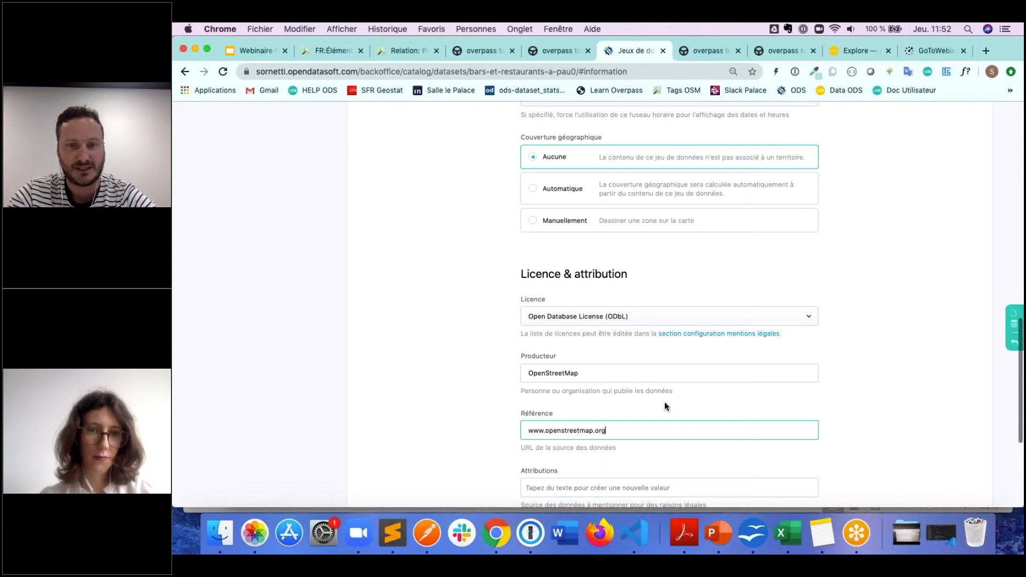
# Add "OpenStreetMap contributors" as a new attribution for the dataset.
pyautogui.scroll(-3, 665, 406)
pyautogui.click(586, 363)
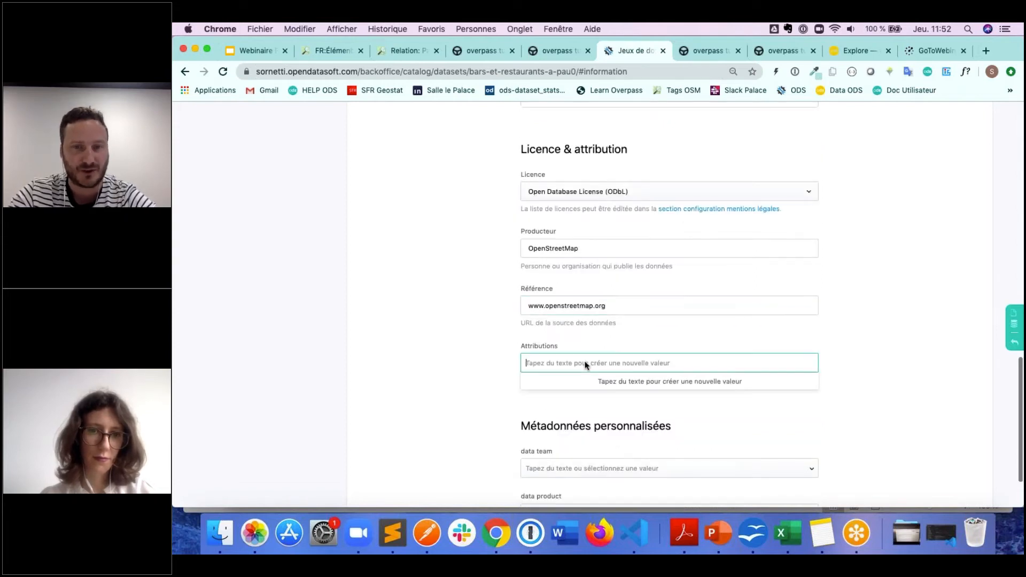
pyautogui.write('OpenStreetMap contributors')
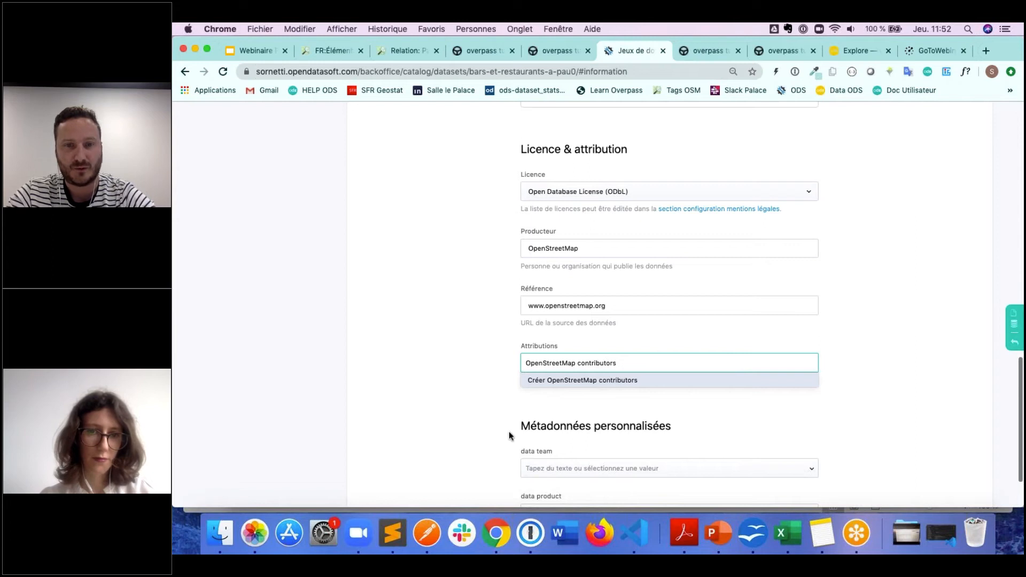
pyautogui.click(566, 380)
# Save and publish the dataset, and open its exploration page.
pyautogui.scroll(15, 669, 342)
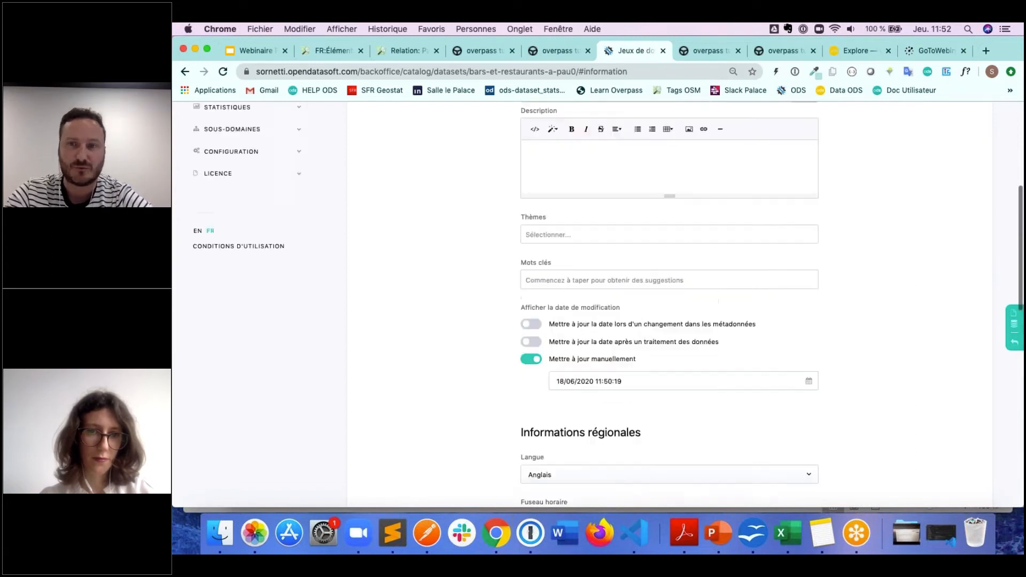
pyautogui.click(737, 179)
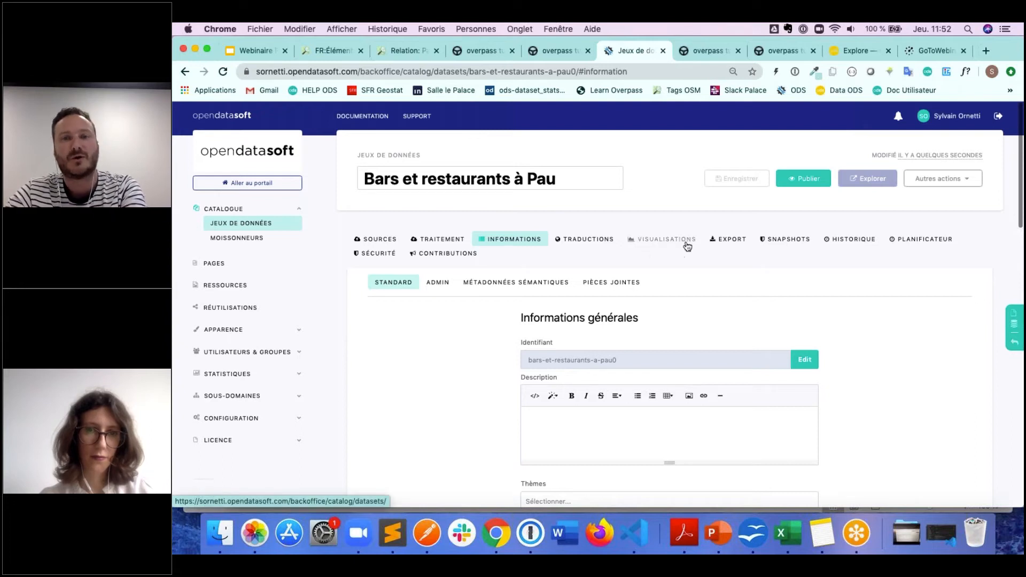
pyautogui.click(795, 180)
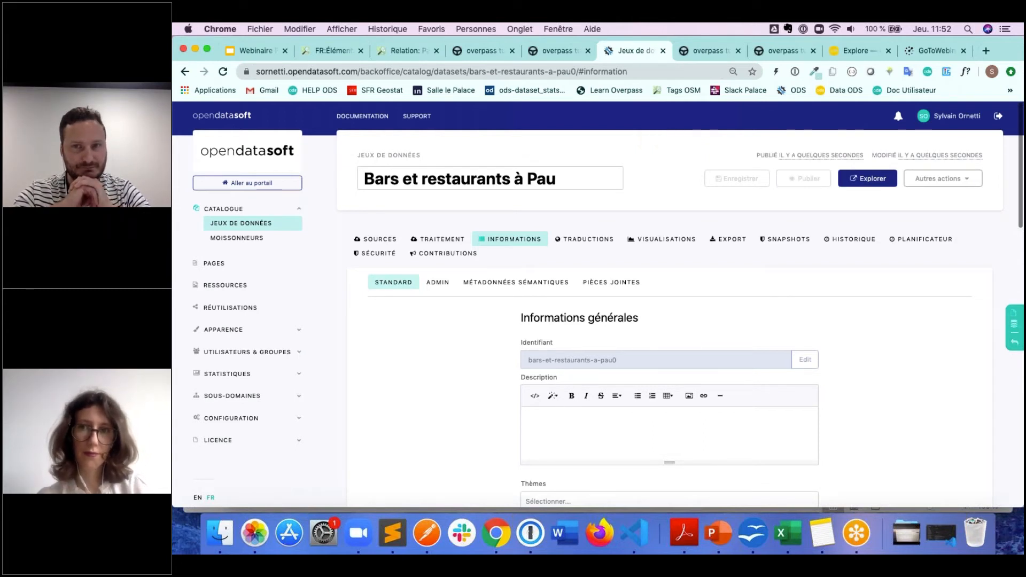
pyautogui.click(868, 179)
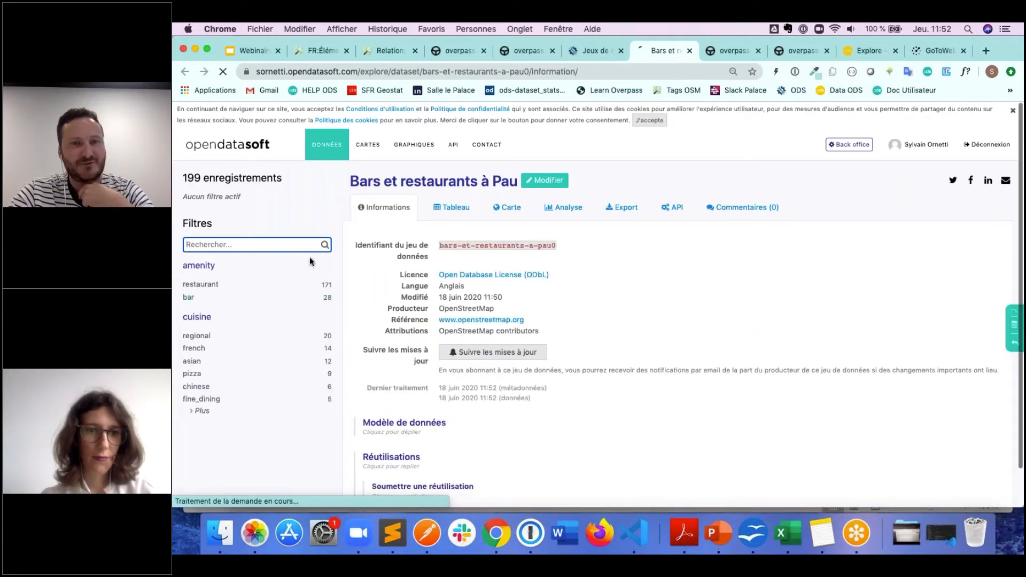
# Chart the record count with cuisine on the X axis, using the count series for sorting.
pyautogui.click(450, 208)
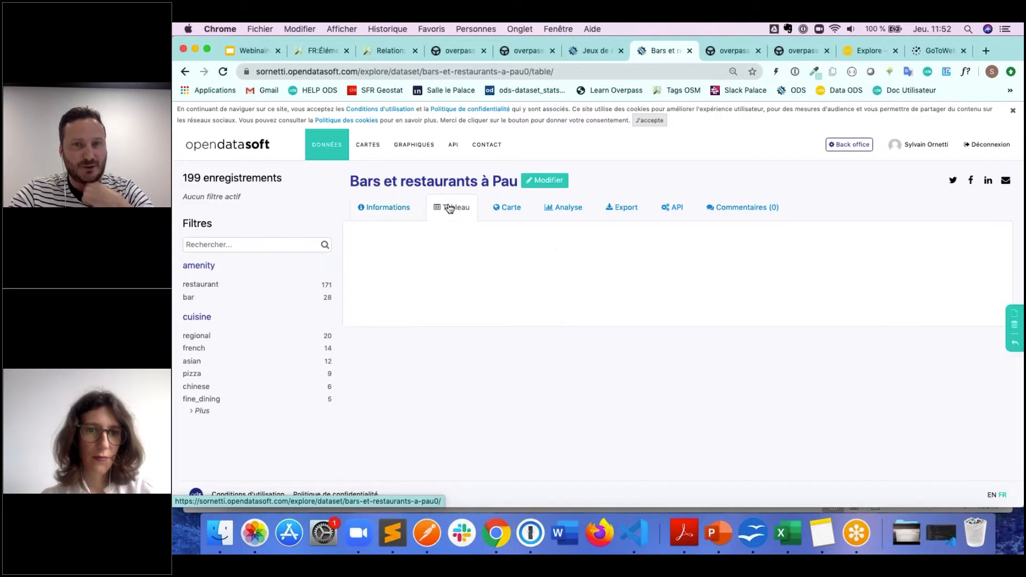
pyautogui.click(558, 213)
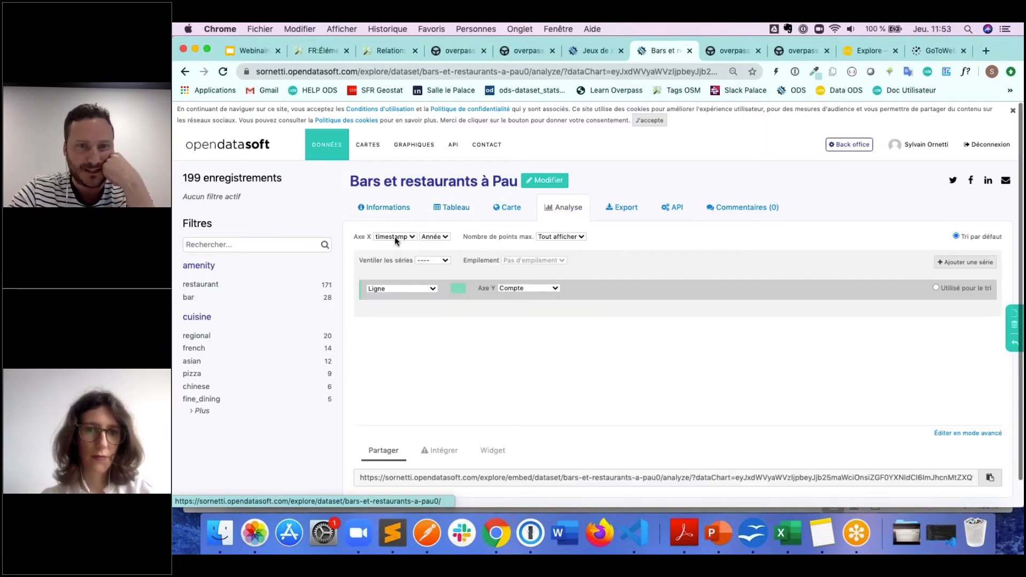
pyautogui.click(395, 236)
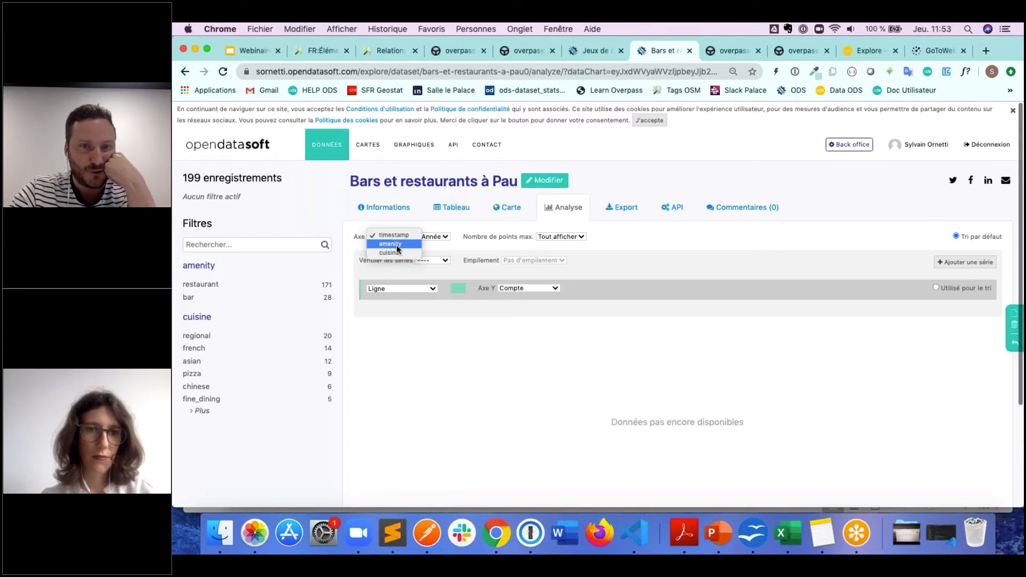
pyautogui.click(397, 244)
pyautogui.click(395, 237)
pyautogui.click(393, 243)
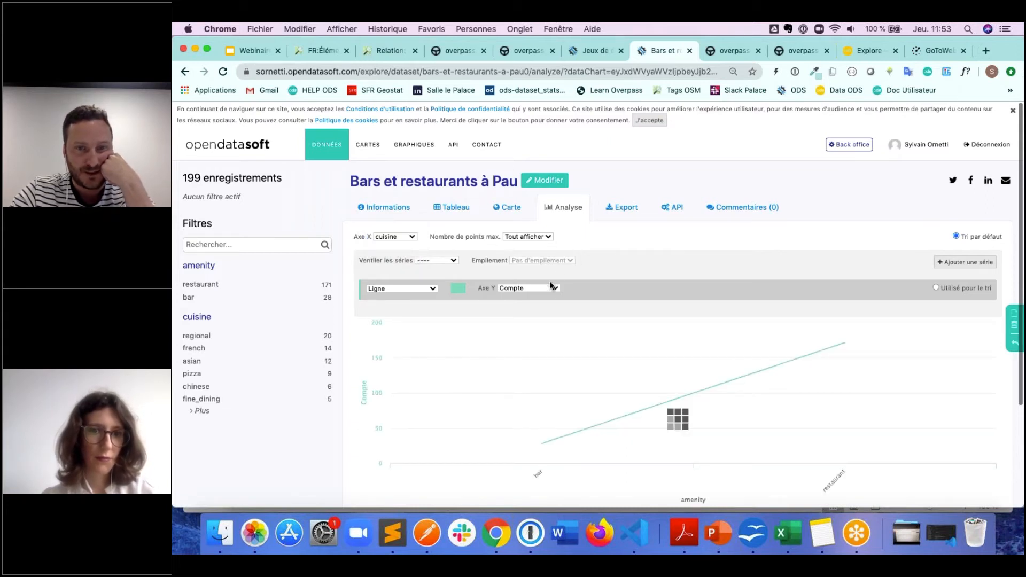
pyautogui.click(936, 288)
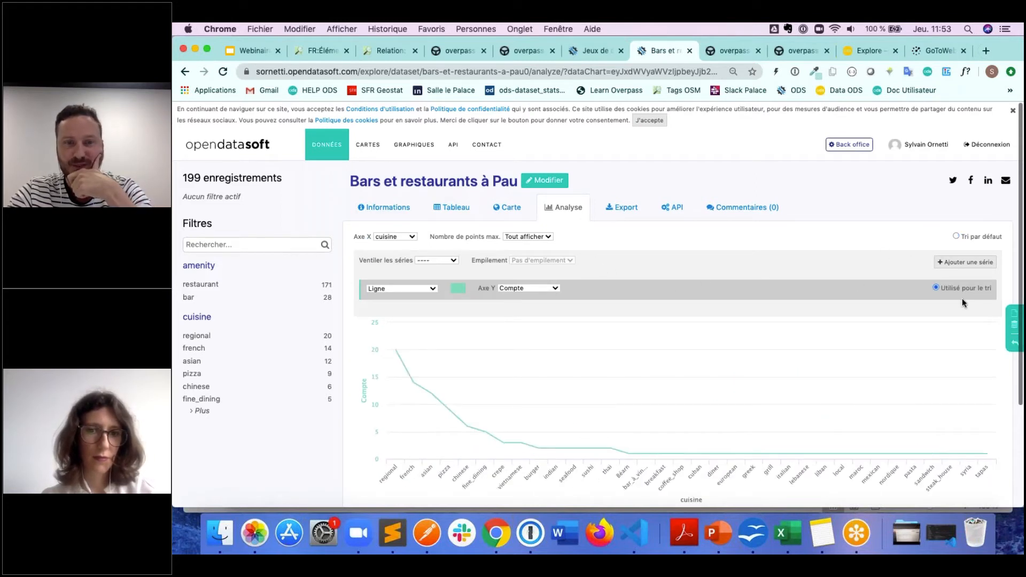
# Display the cuisine chart as columns and limit it to 20 points.
pyautogui.click(413, 291)
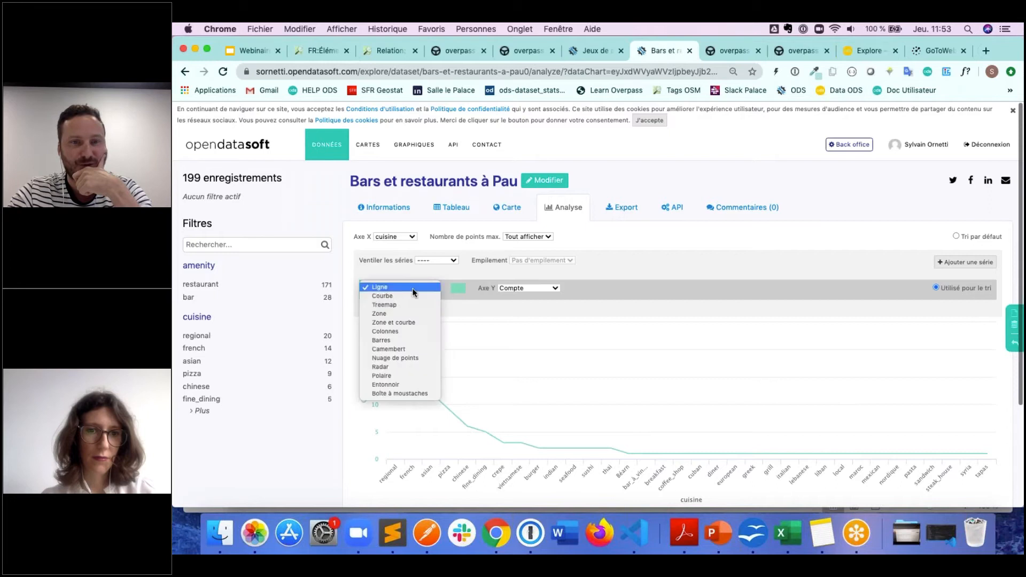
pyautogui.click(411, 333)
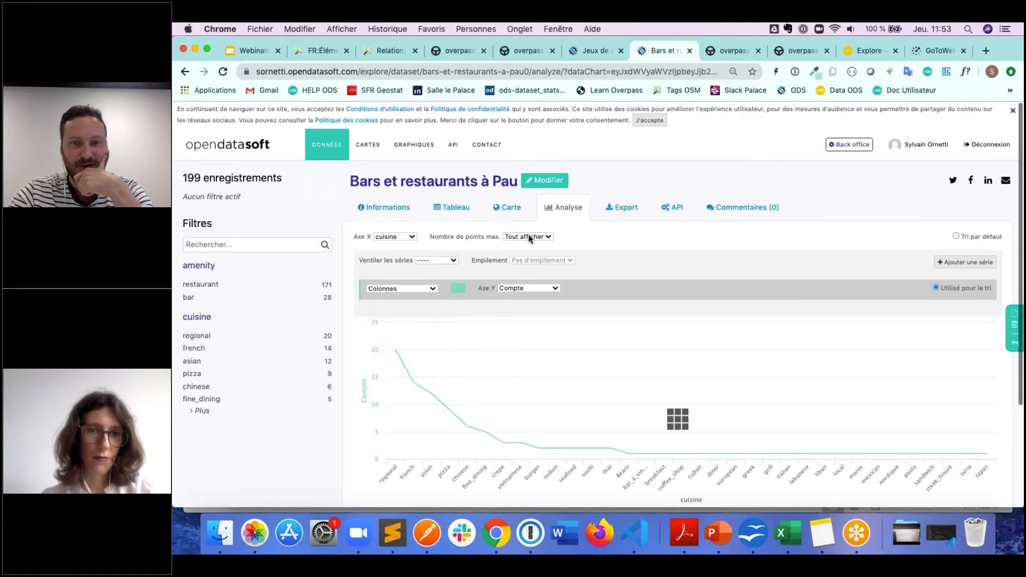
pyautogui.click(528, 234)
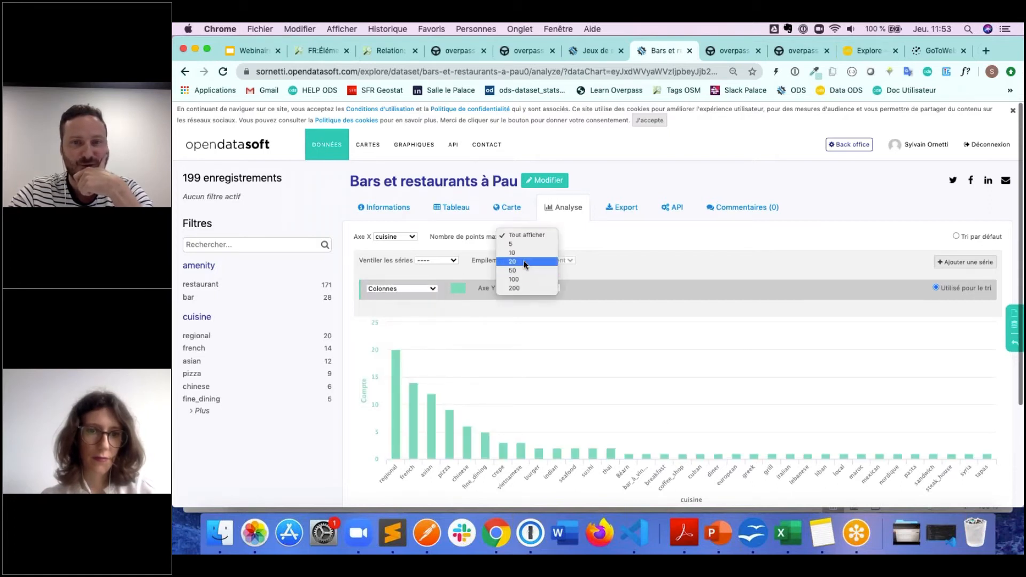
pyautogui.click(522, 263)
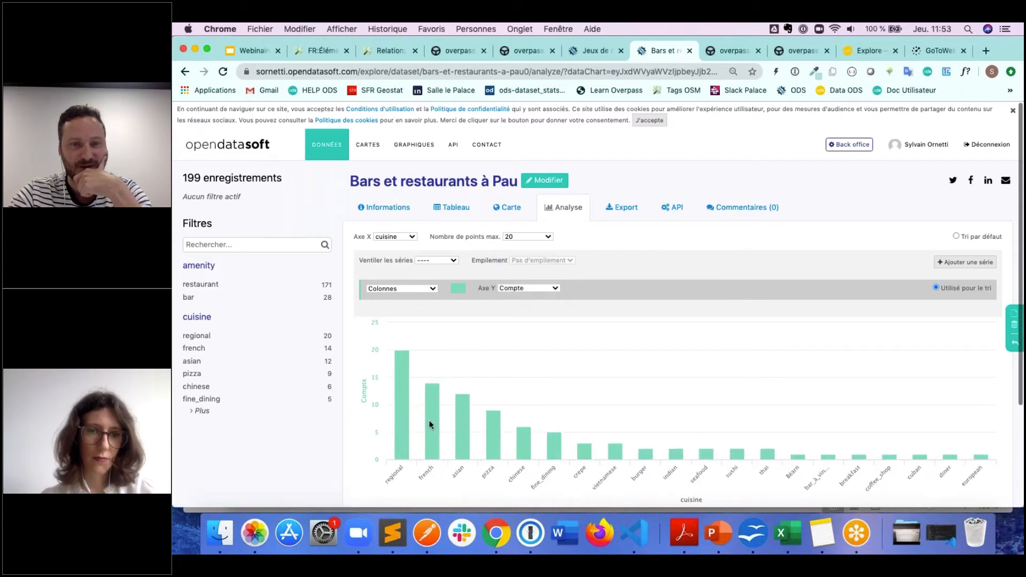
pyautogui.moveTo(458, 430)
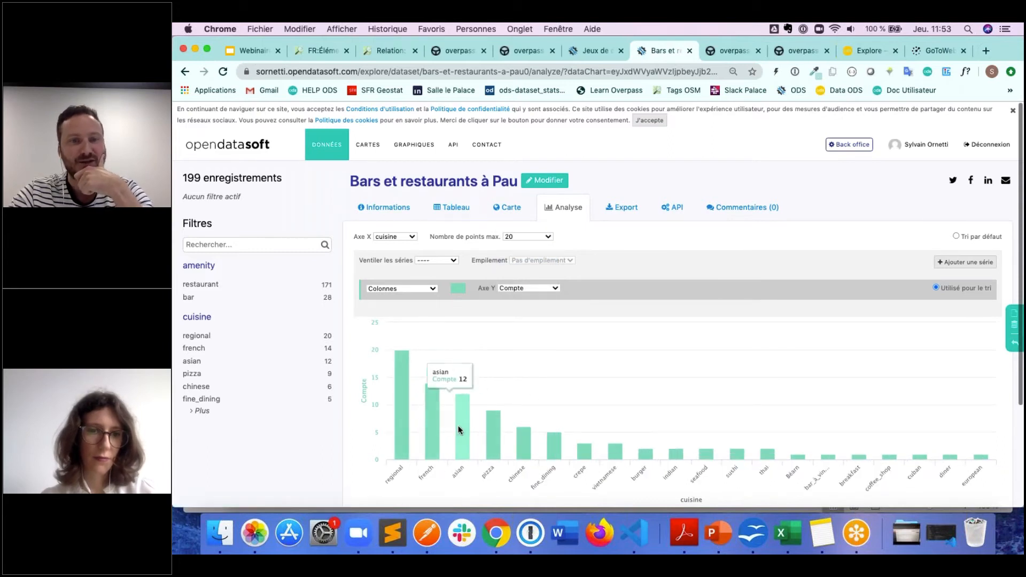
pyautogui.moveTo(524, 439)
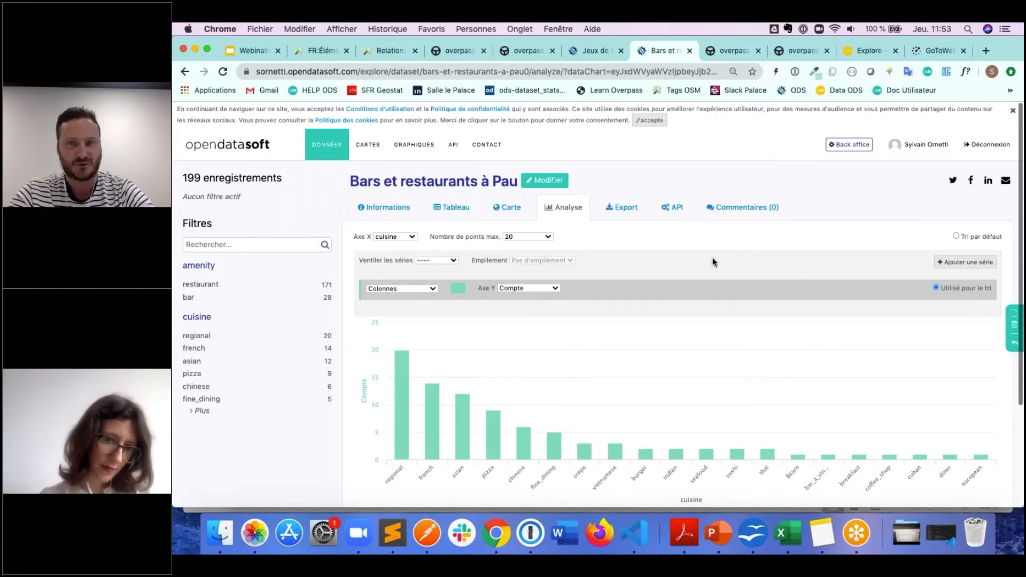
# Open the map builder in a separate browser tab and open the data filters for the first "Bars et restaurants à Pau" dataset.
pyautogui.rightClick(365, 149)
pyautogui.click(377, 146)
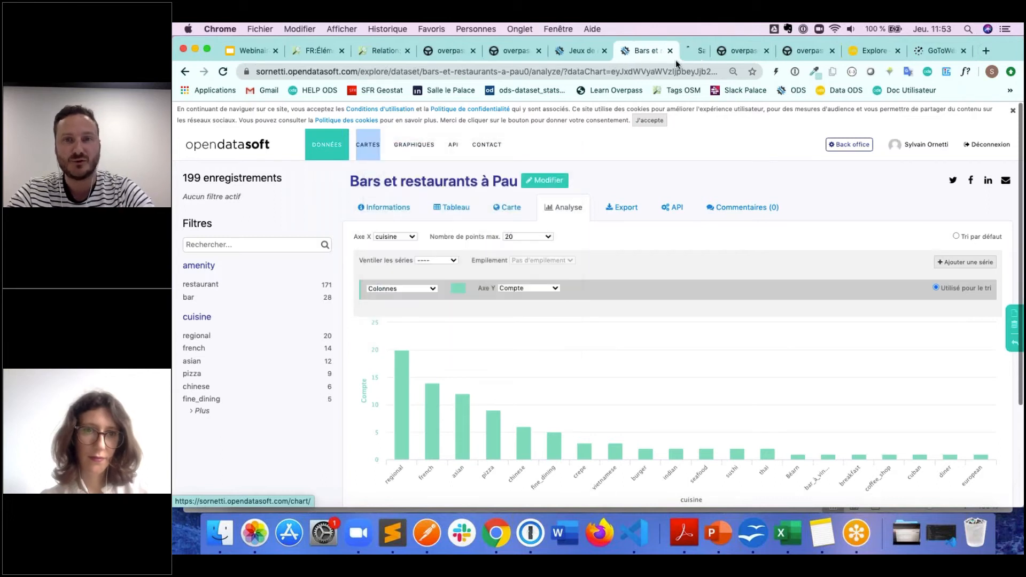
pyautogui.click(688, 51)
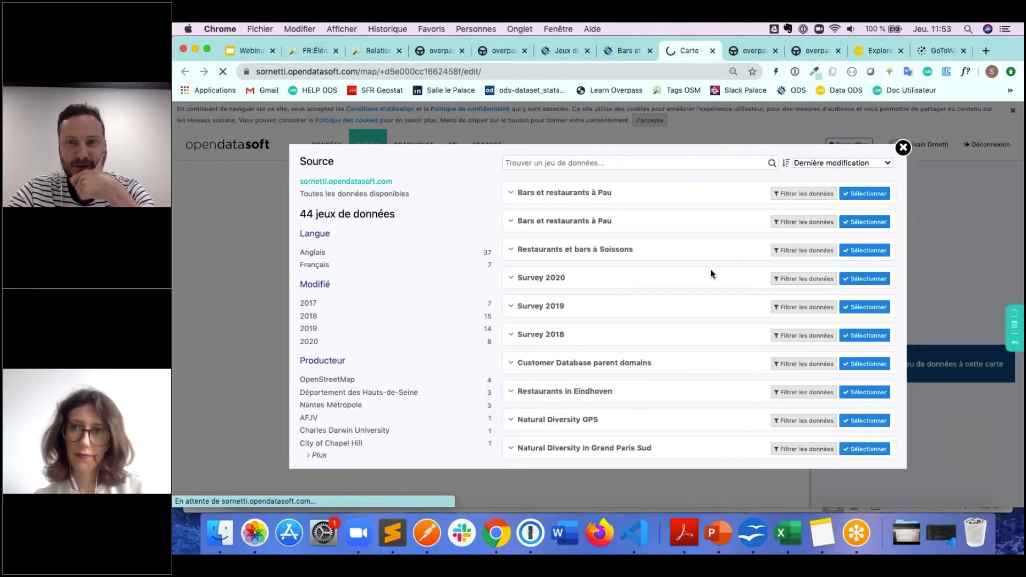
pyautogui.click(787, 195)
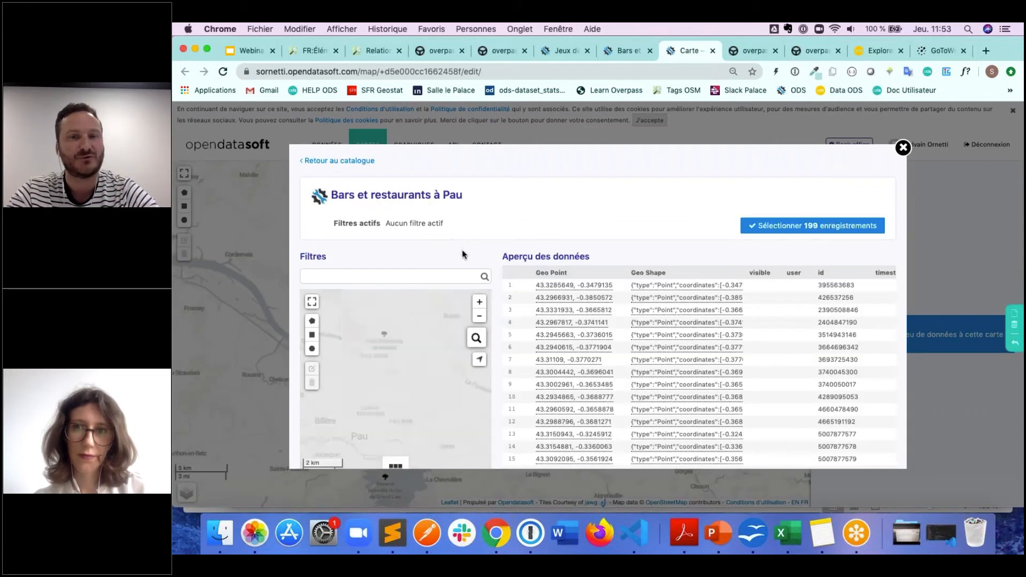
# Try filtering the dataset to the restaurant amenity, combined with the text query NOT #null(cuisine).
pyautogui.scroll(-3, 508, 265)
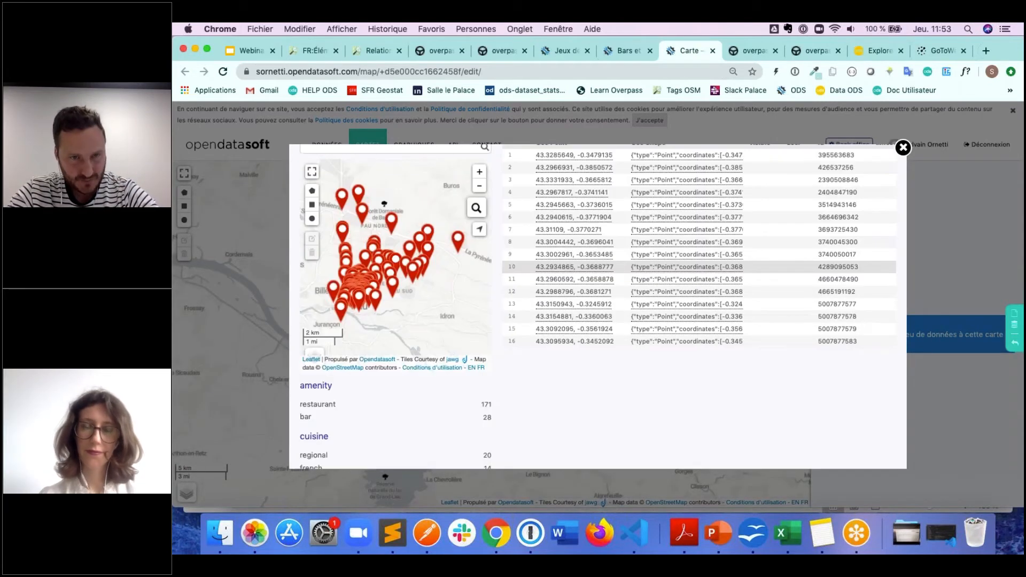
pyautogui.scroll(-1, 449, 366)
pyautogui.click(457, 368)
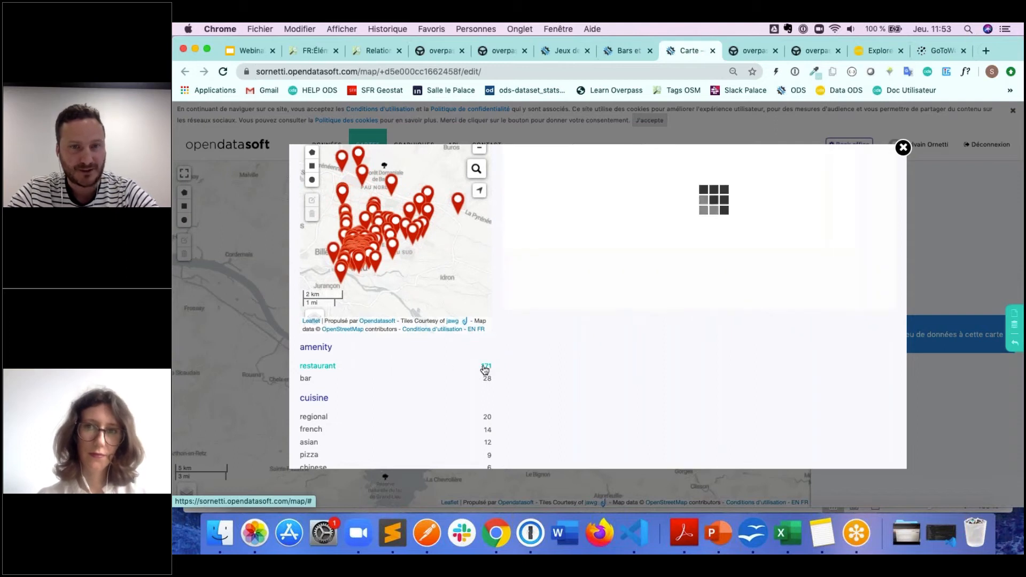
pyautogui.click(336, 278)
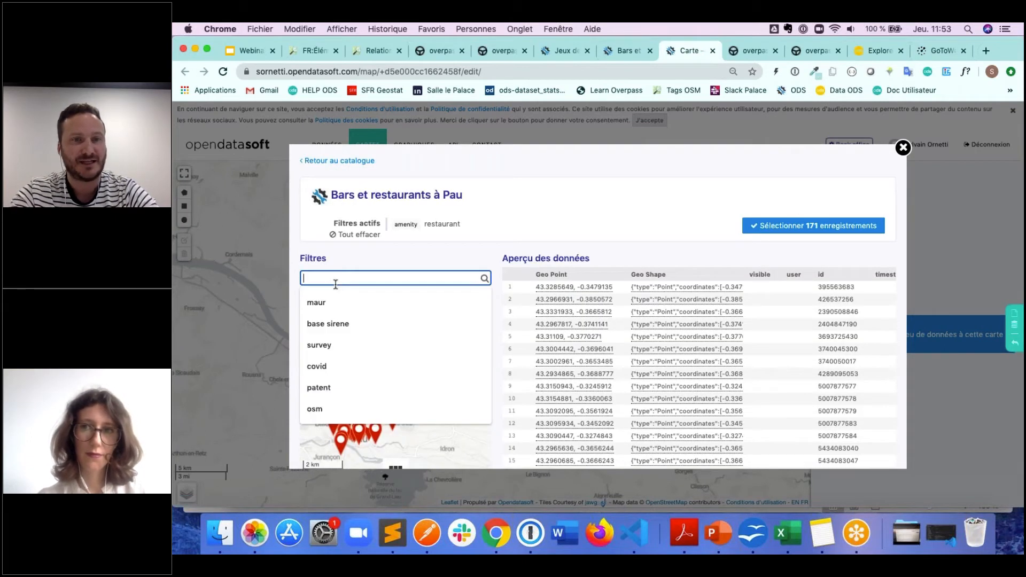
pyautogui.write('NOT')
pyautogui.press('Down')
pyautogui.press('Return')
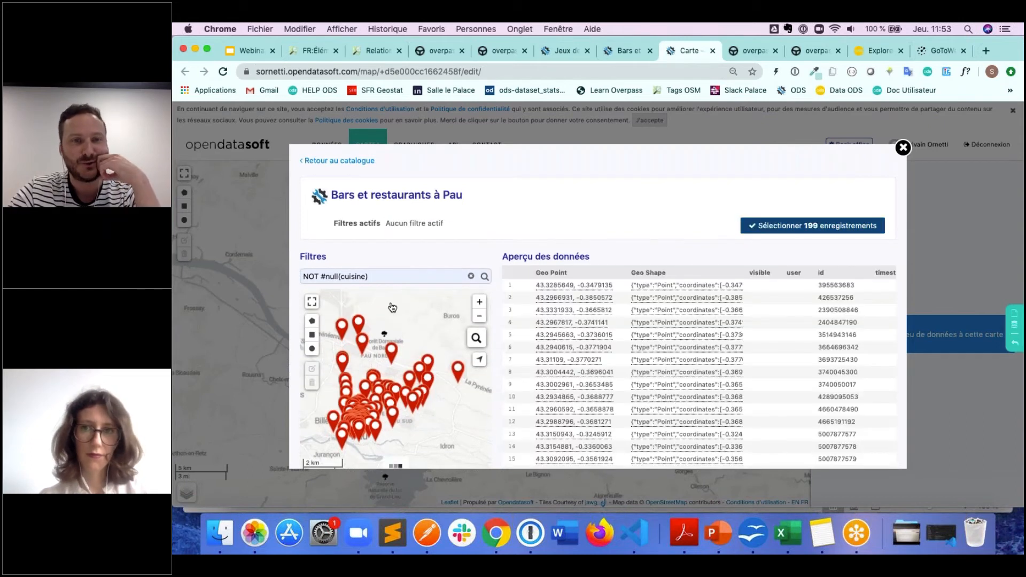
# Restrict the records to the restaurant amenity, apply the NOT #null(cuisine) query, and add the selection to the map.
pyautogui.hscroll(5, 588, 297)
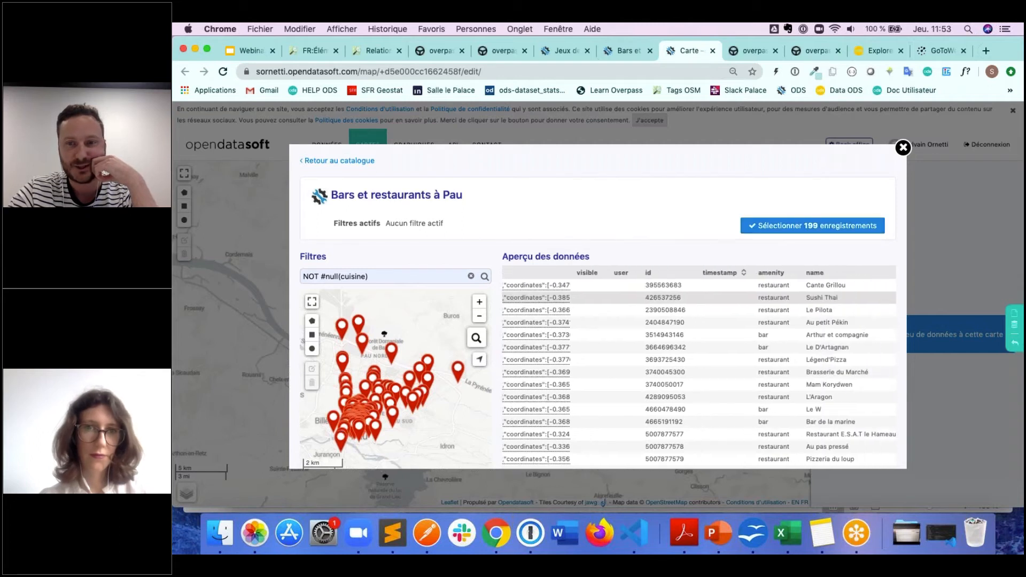
pyautogui.scroll(-4, 495, 257)
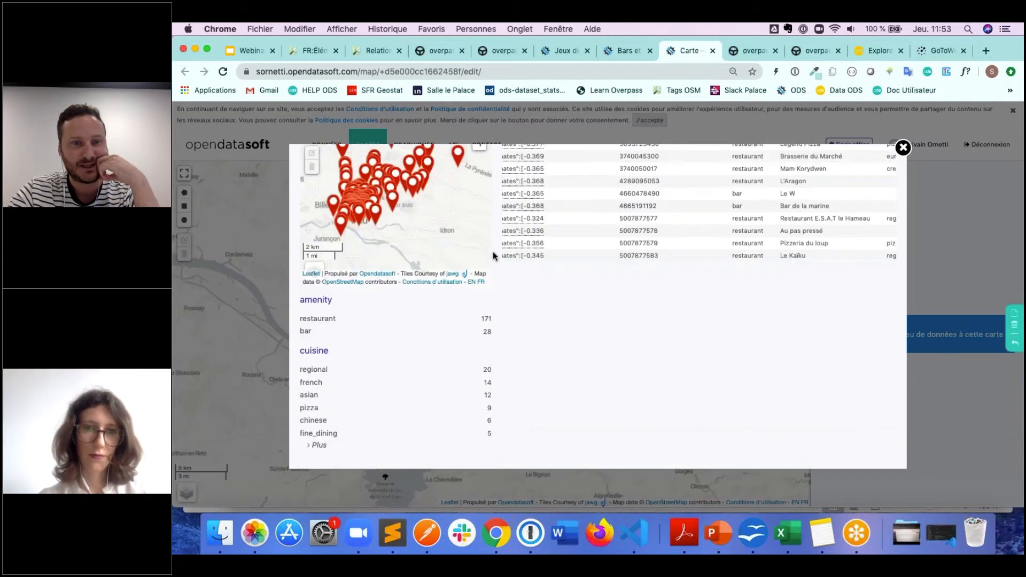
pyautogui.click(328, 320)
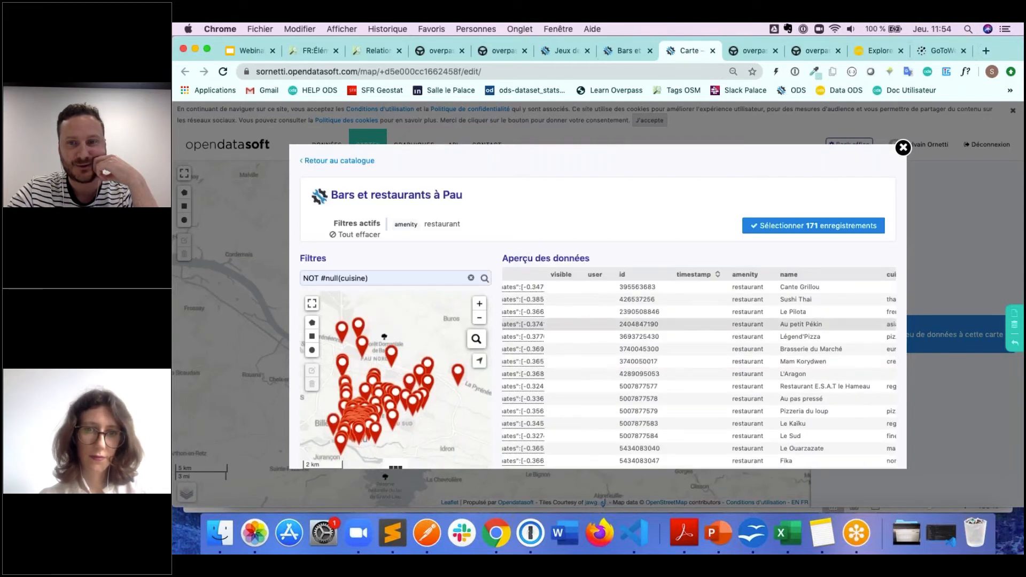
pyautogui.hscroll(5, 544, 324)
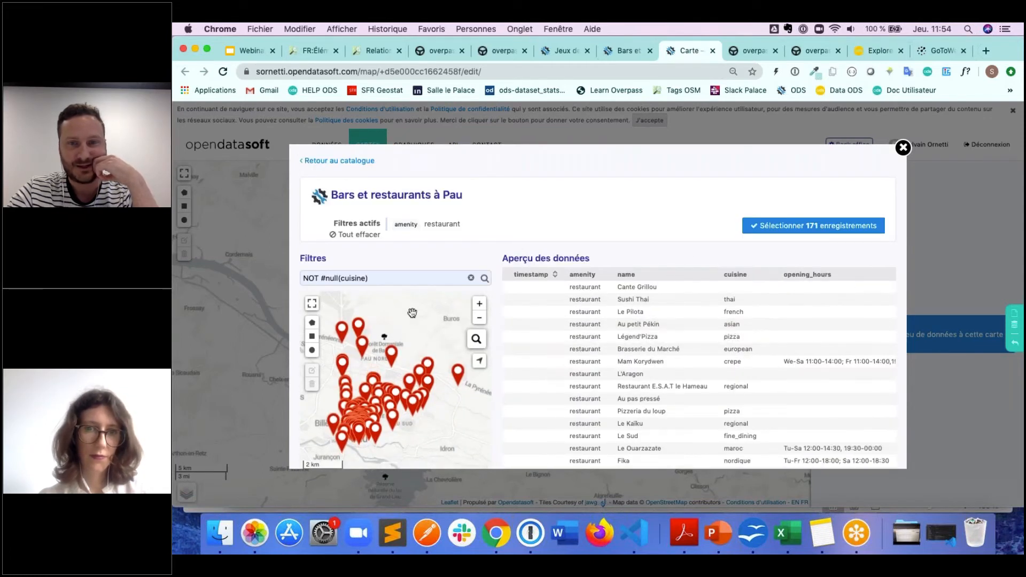
pyautogui.click(369, 279)
pyautogui.press('Return')
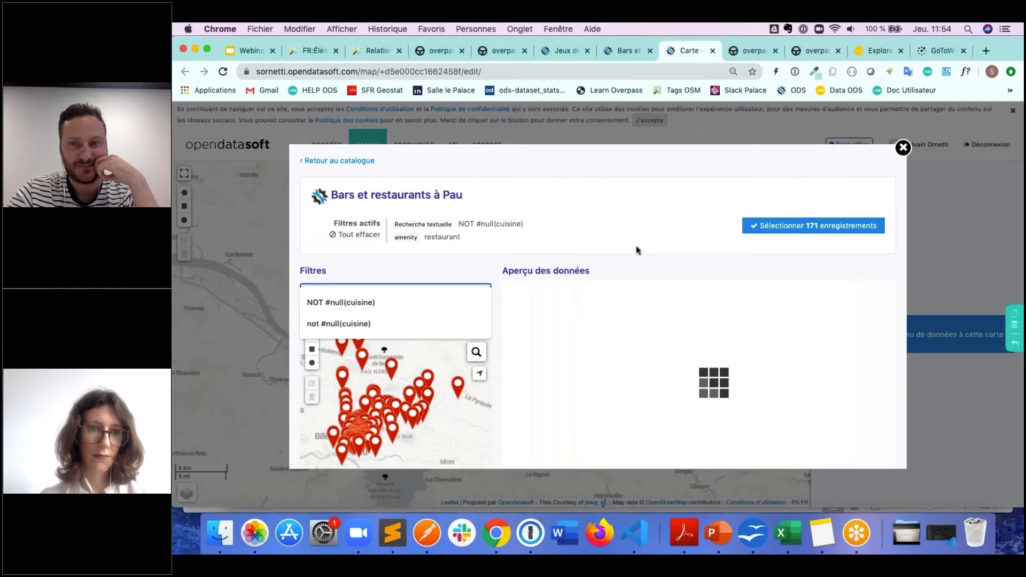
pyautogui.click(806, 226)
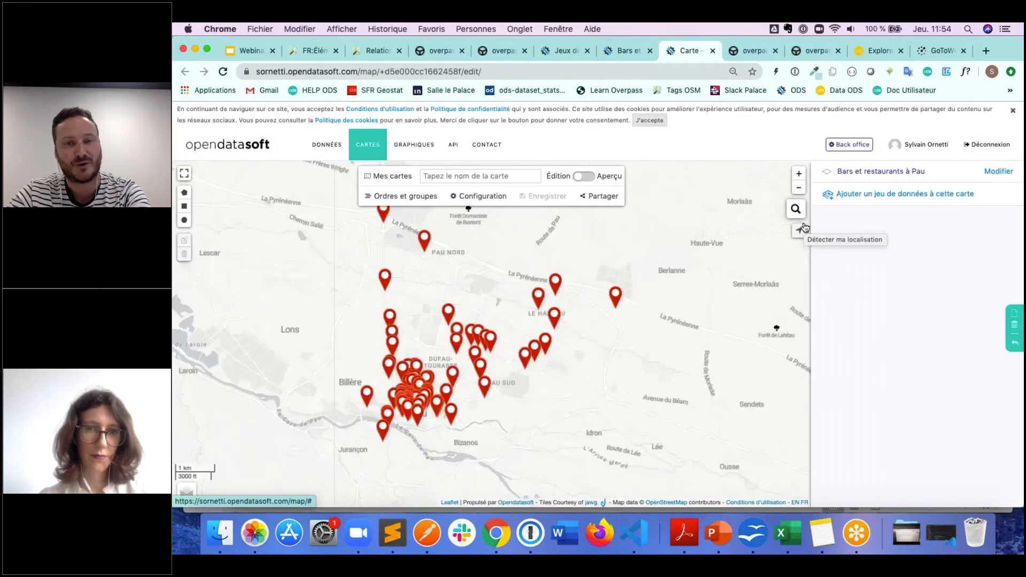
# Set the map layer's display to colour by category, with the categories palette based on the cuisine field.
pyautogui.click(996, 173)
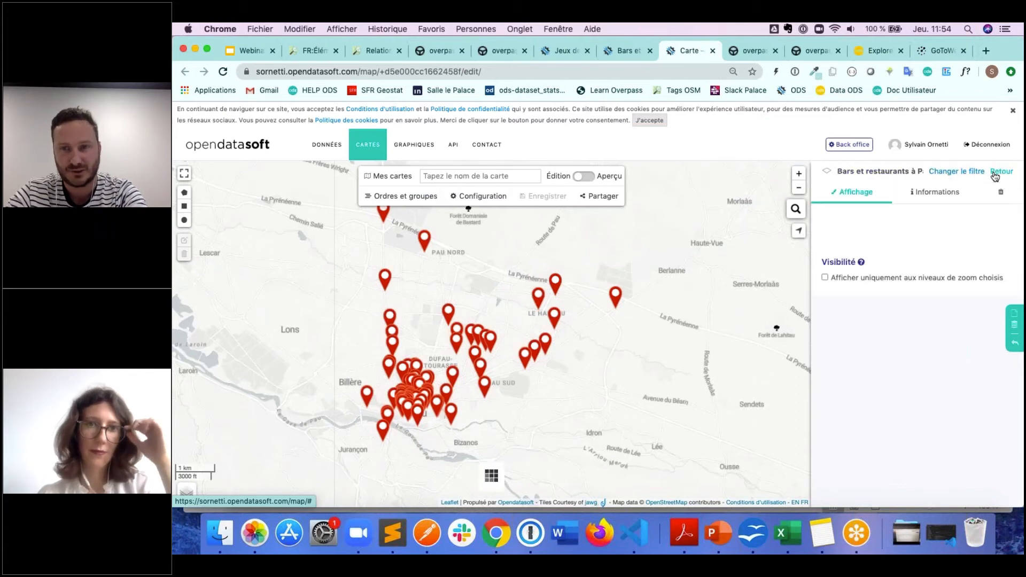
pyautogui.click(970, 227)
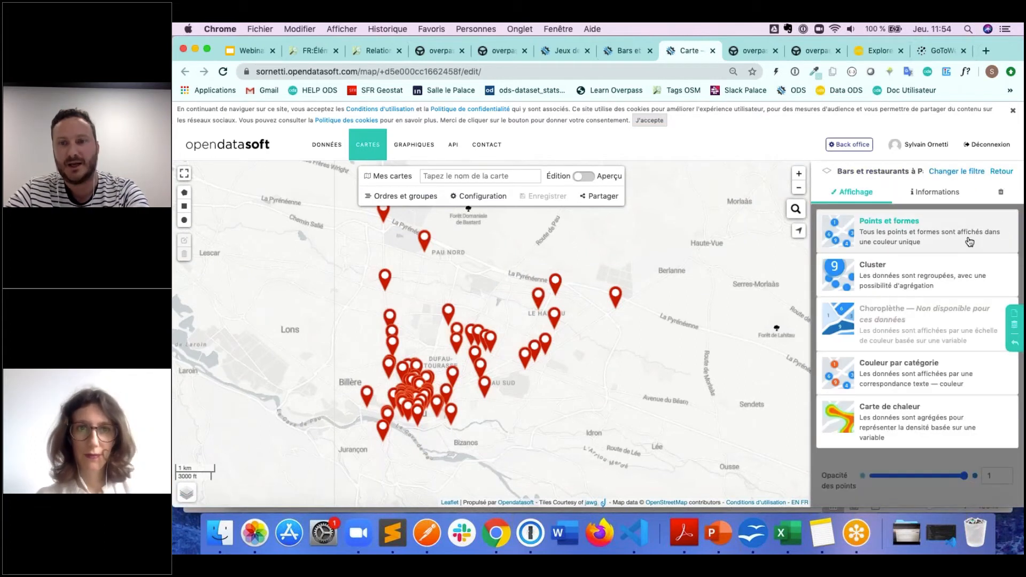
pyautogui.click(900, 370)
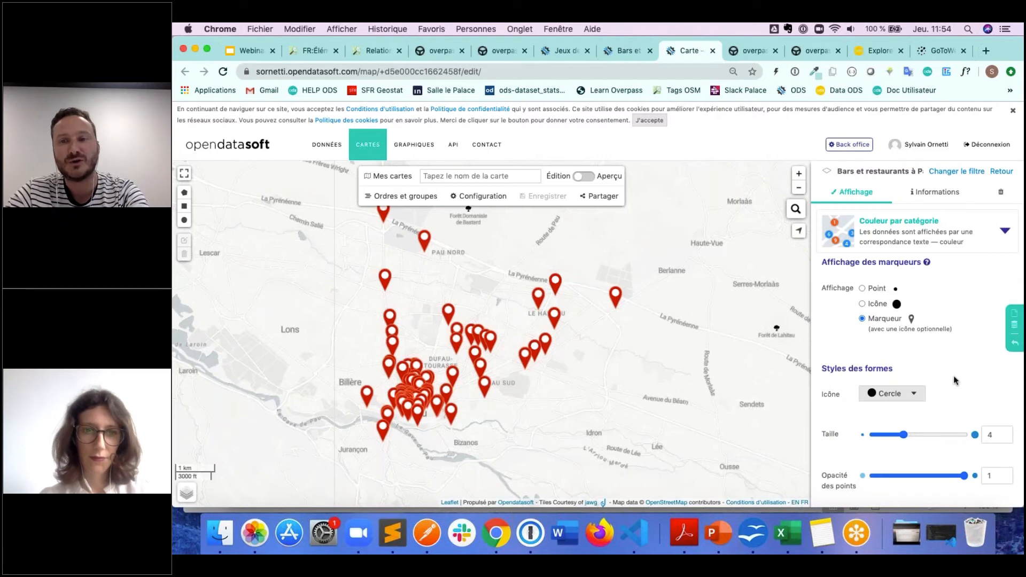
pyautogui.scroll(-6, 955, 380)
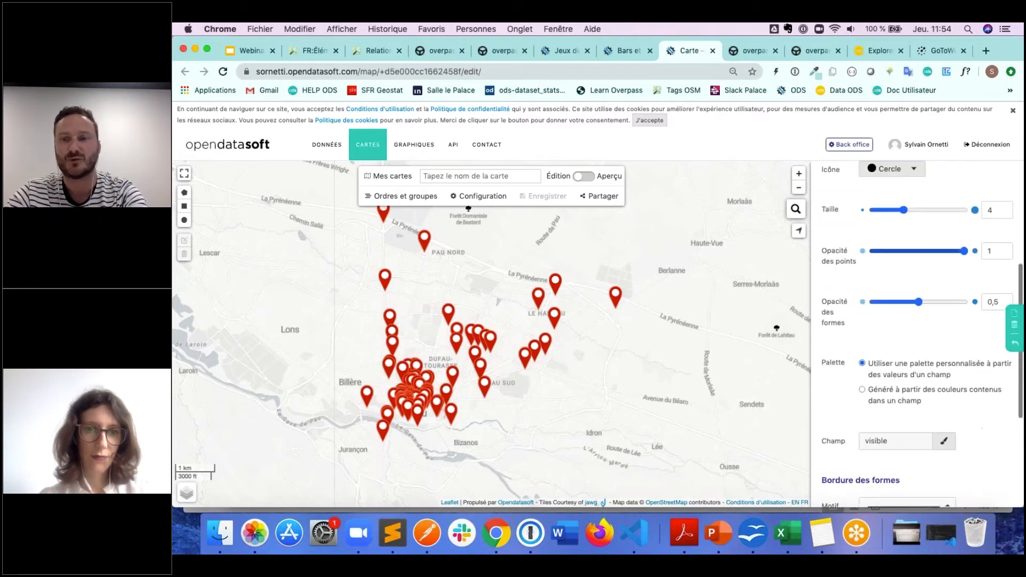
pyautogui.click(942, 365)
pyautogui.click(534, 183)
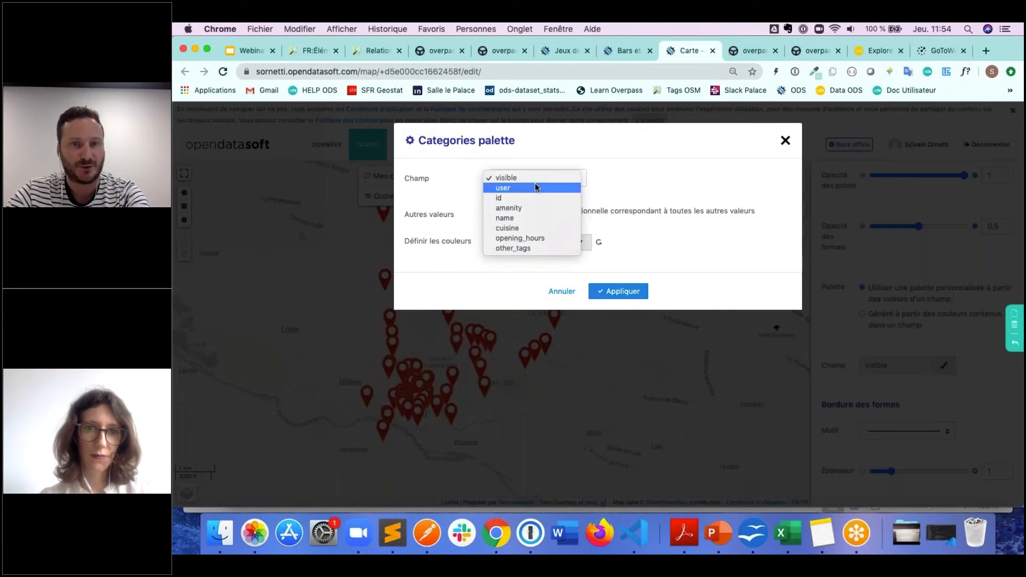
pyautogui.click(533, 228)
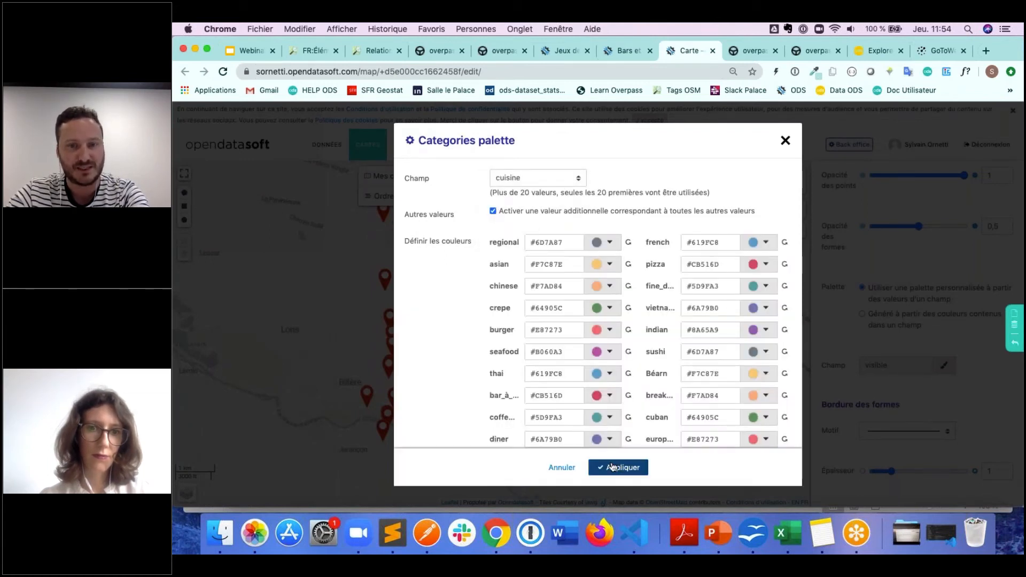
pyautogui.click(613, 467)
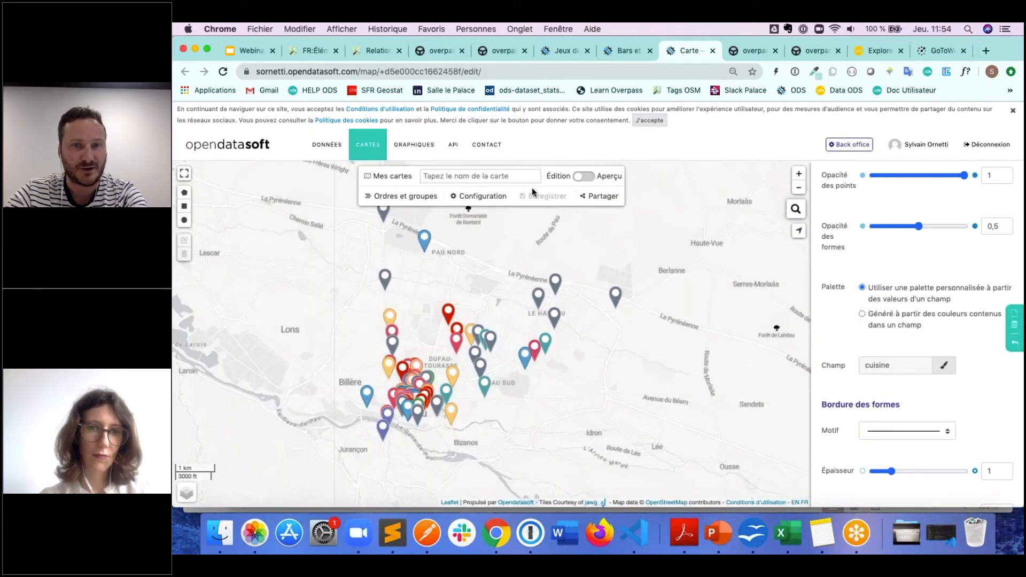
# Apply the map configuration with the search field, full-screen mode and geolocation enabled, and switch the map to preview.
pyautogui.click(474, 193)
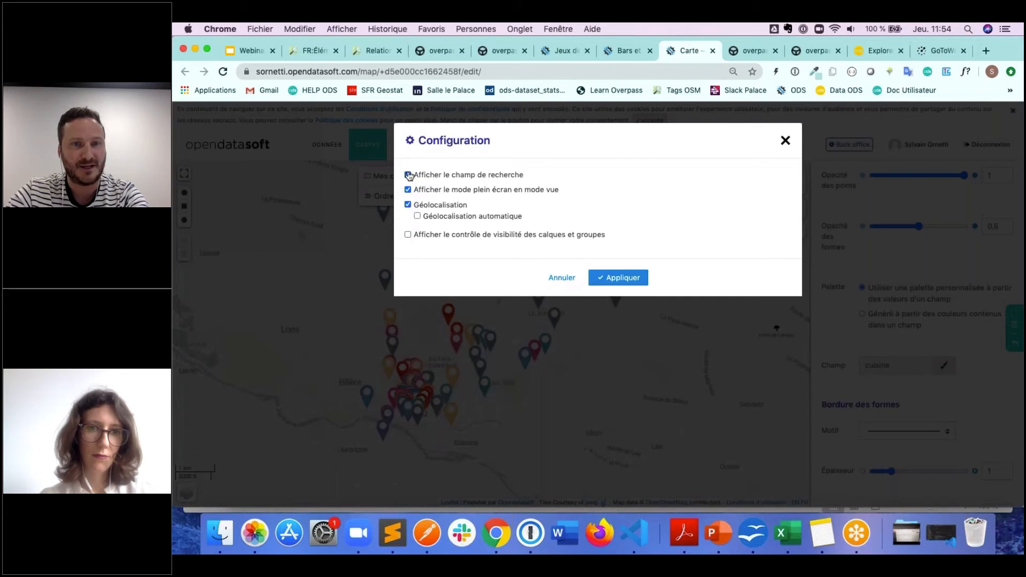
pyautogui.click(602, 277)
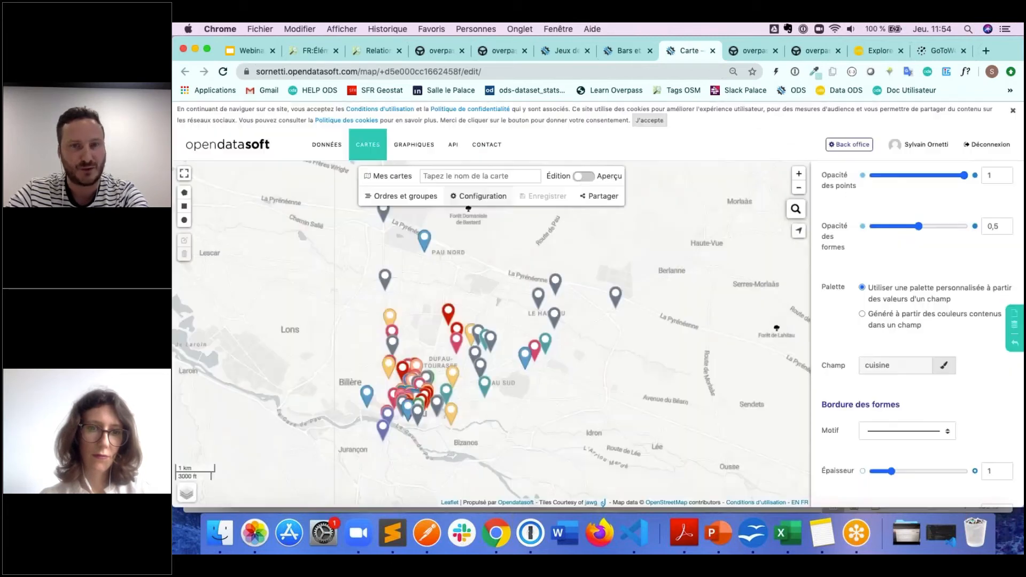
pyautogui.click(582, 178)
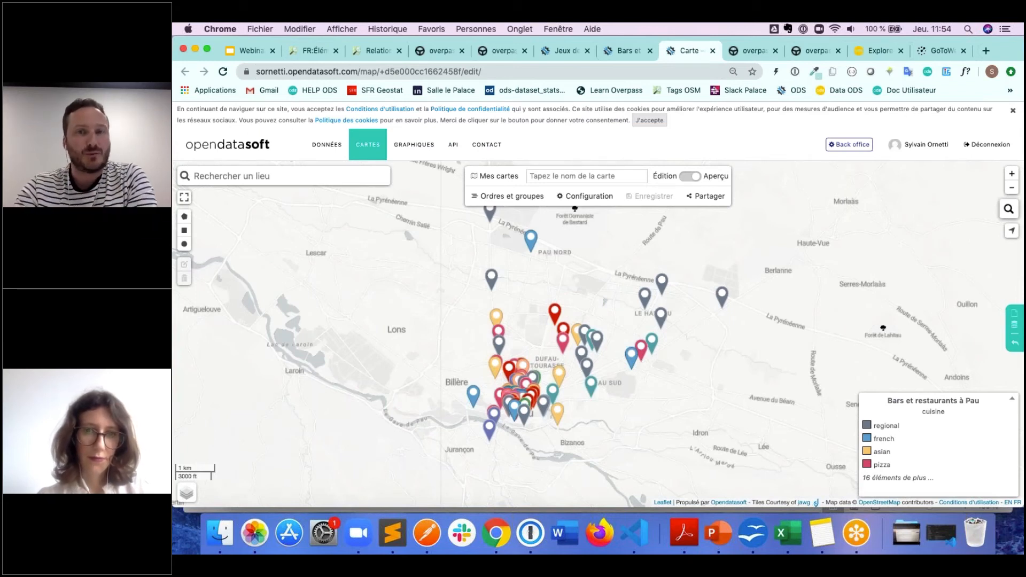
# Switch to the Google Slides webinar deck and present it from slide 32, "Exemple C / Magasins ouverts à Tours pendant la crise Covid".
pyautogui.click(247, 52)
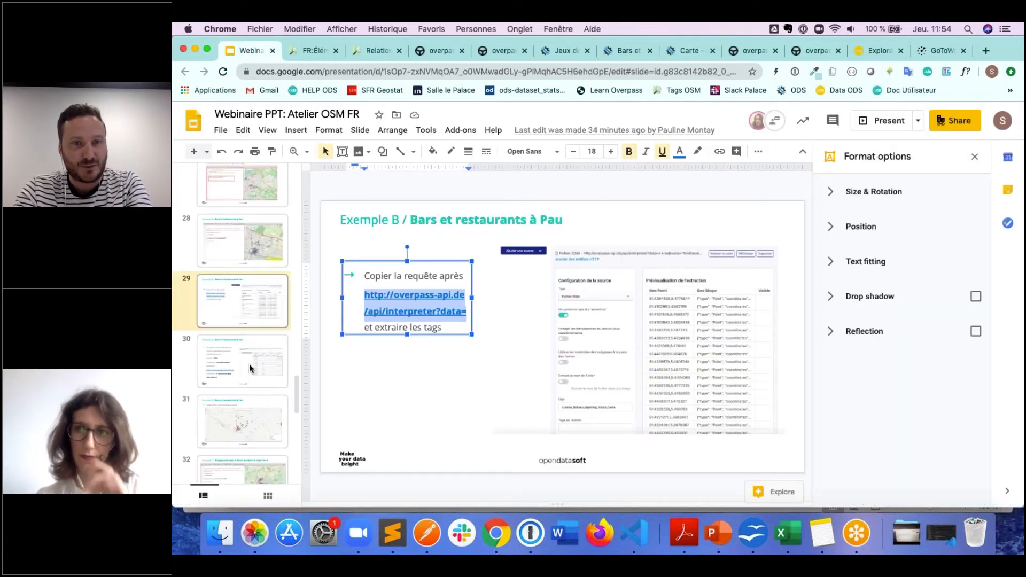
pyautogui.click(249, 364)
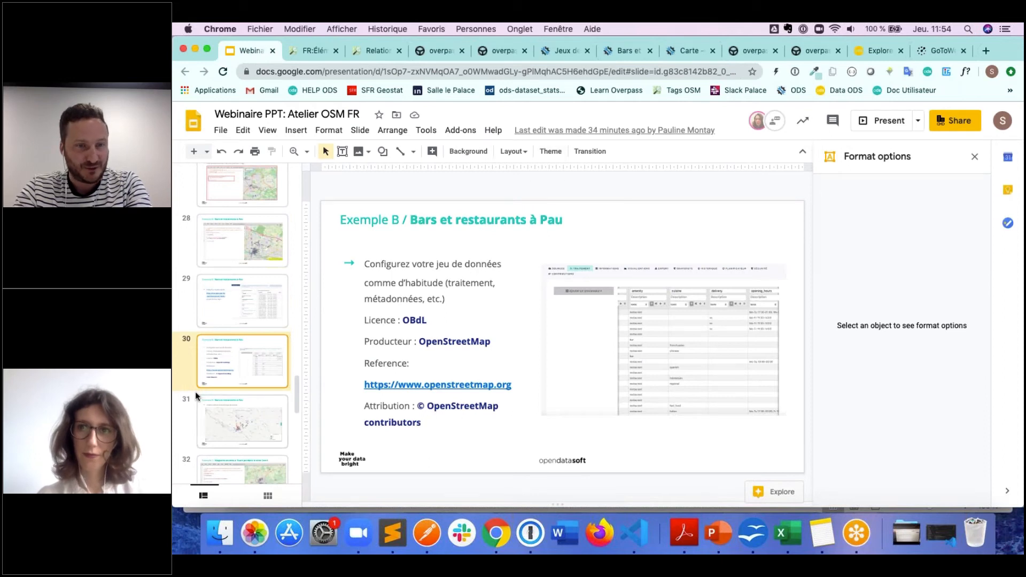
pyautogui.scroll(-3, 194, 393)
pyautogui.click(219, 391)
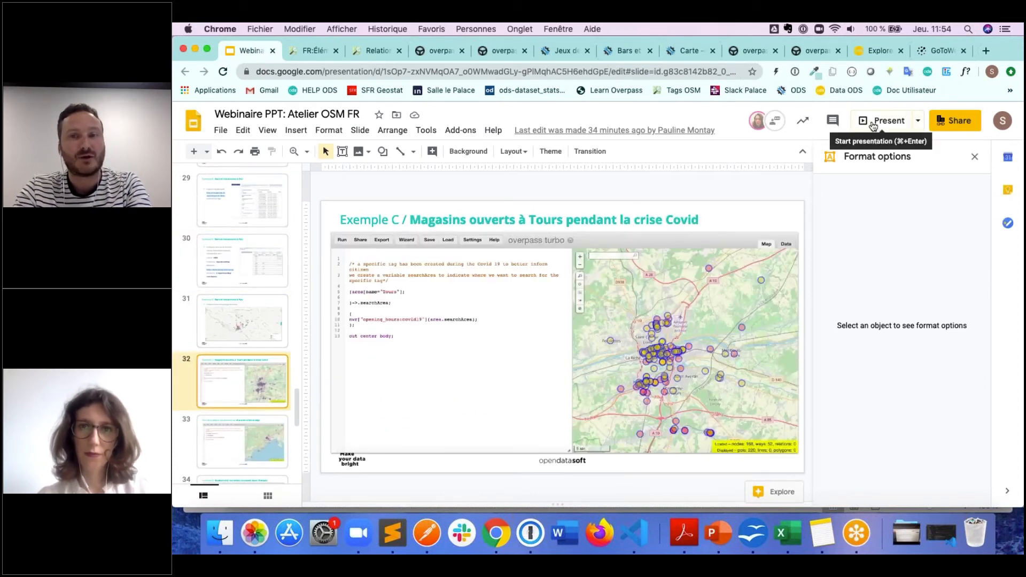
pyautogui.click(880, 121)
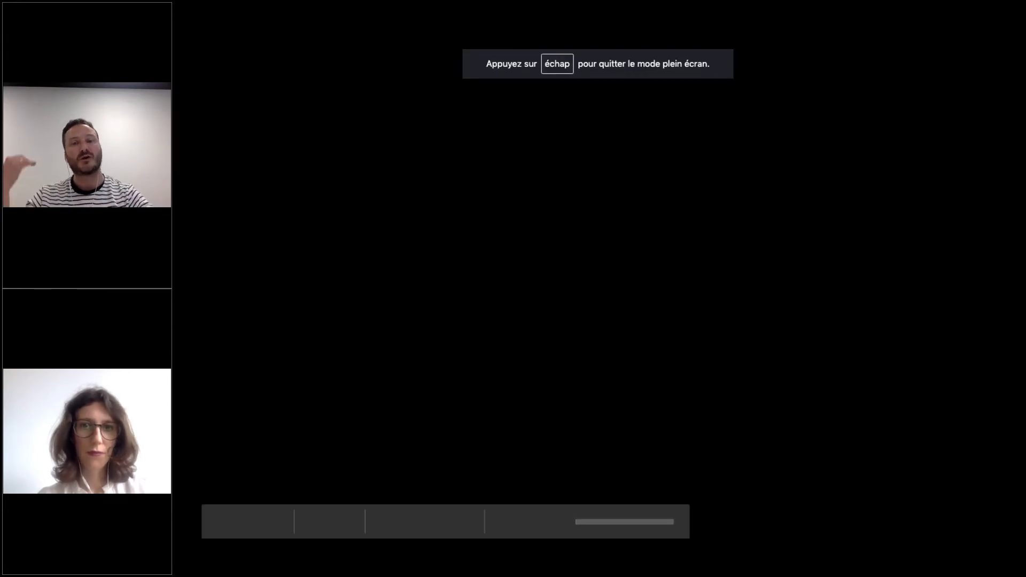